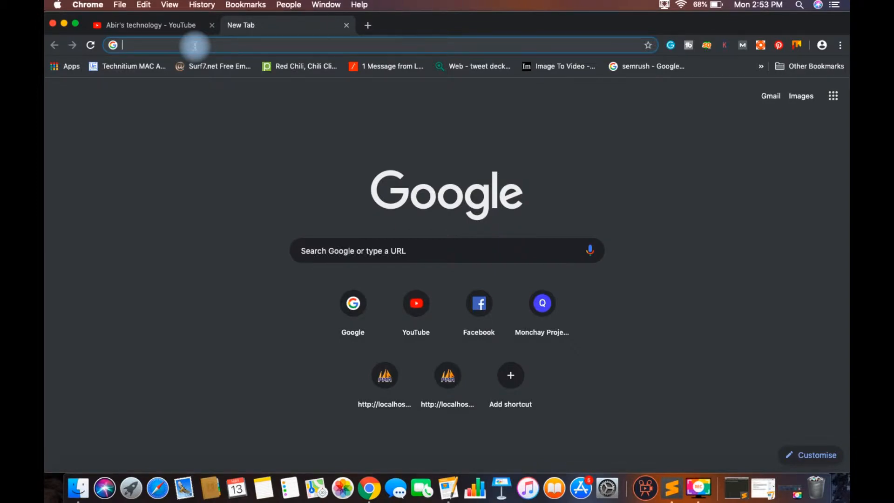
text(ca)
key(Return)
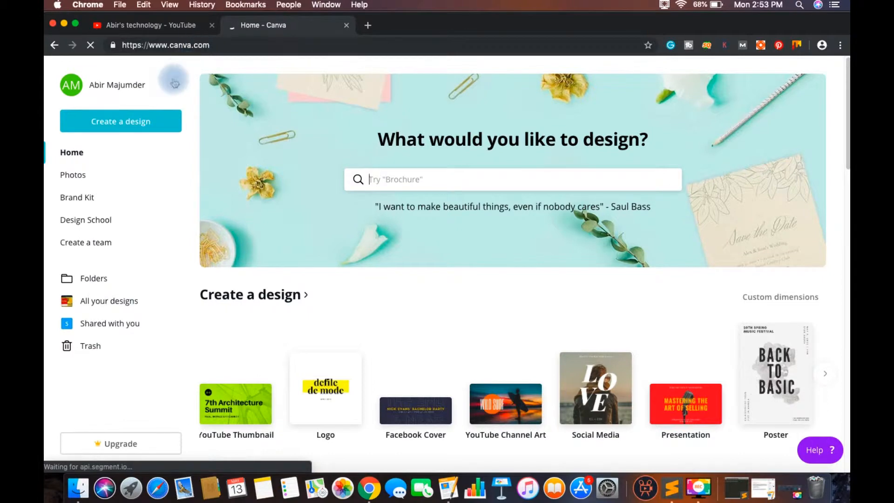
scroll(238, 93, down, 1)
scroll(210, 102, up, 1)
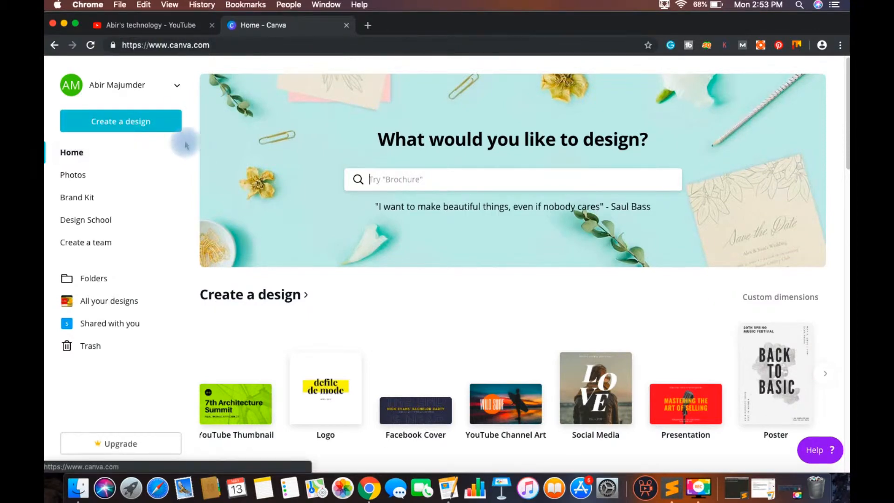
click(150, 130)
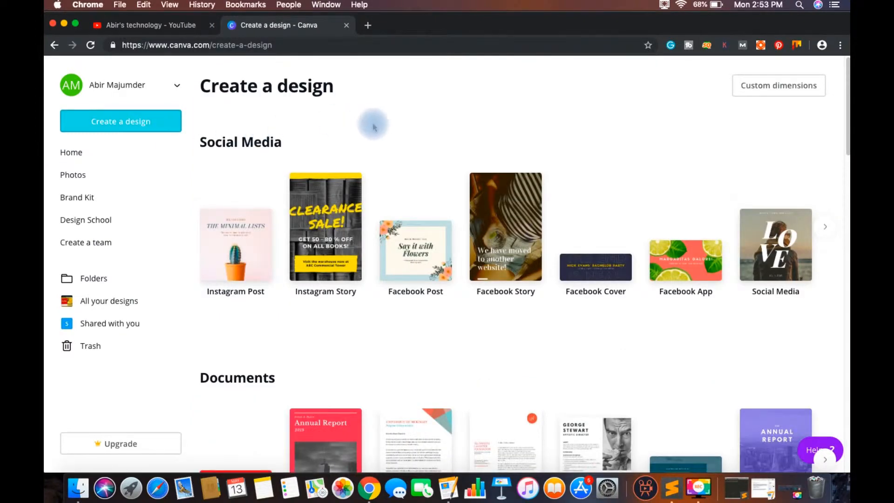
Step: Look over the available design categories, from Social Media through to Ads
scroll(401, 135, down, 1)
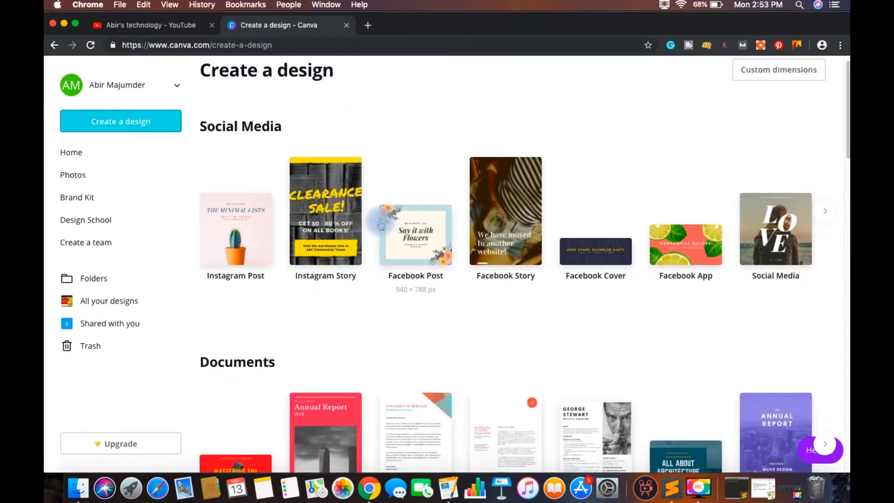
scroll(380, 222, down, 3)
scroll(379, 223, down, 5)
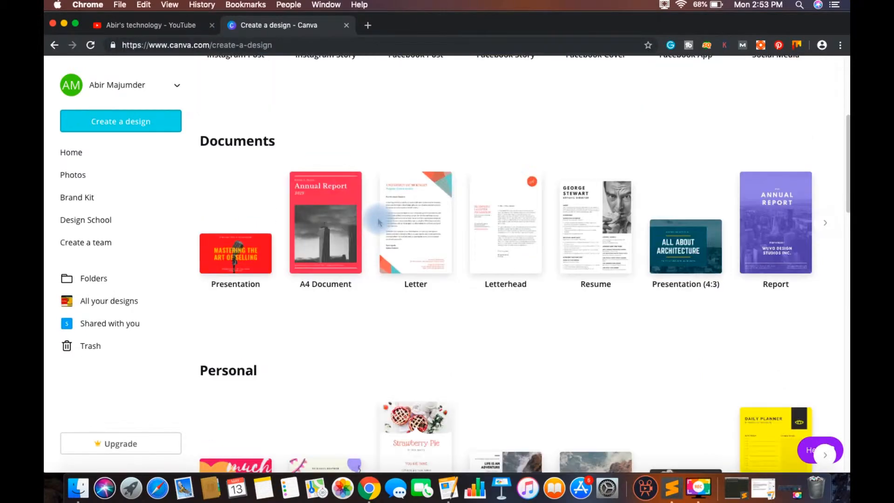
scroll(379, 223, down, 7)
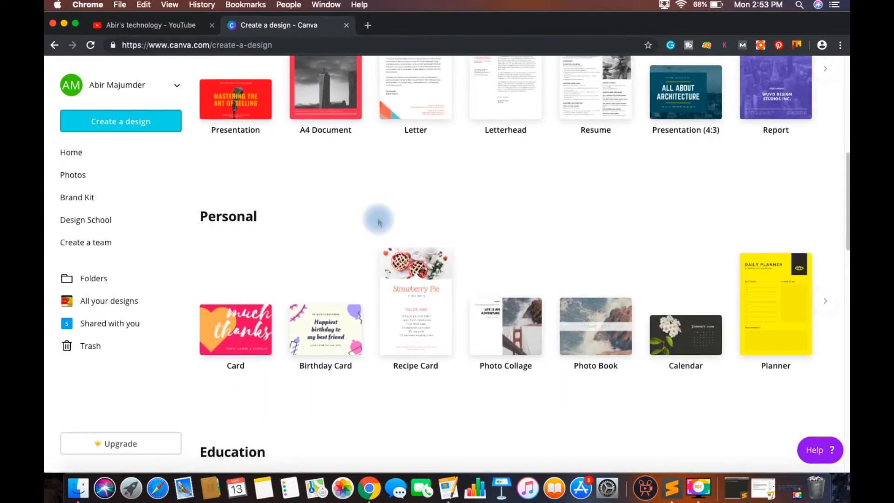
scroll(379, 223, down, 12)
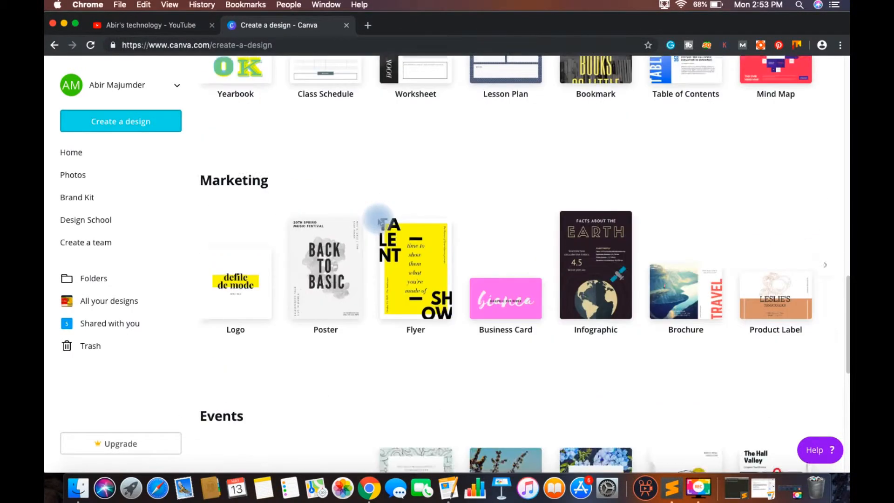
scroll(379, 223, down, 3)
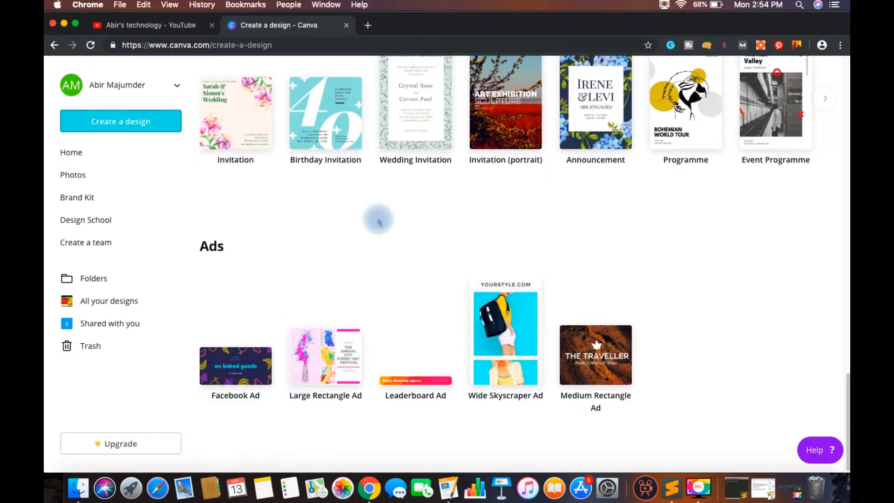
scroll(379, 221, up, 12)
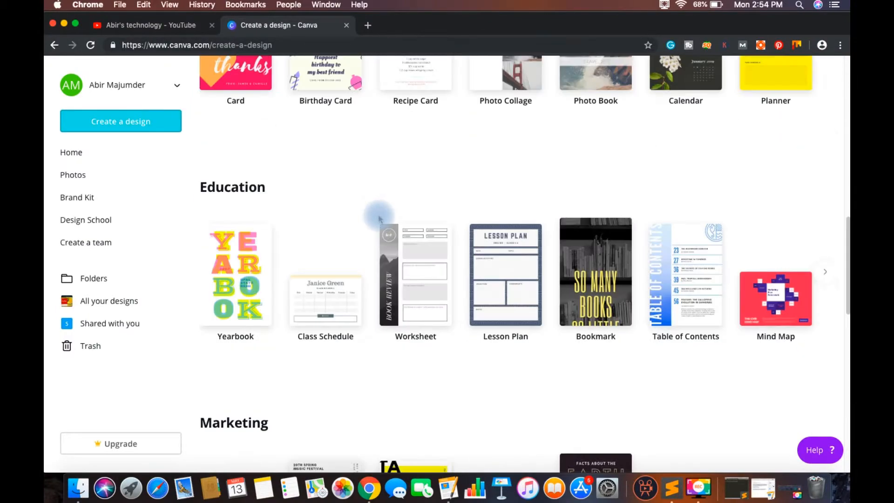
scroll(378, 218, up, 10)
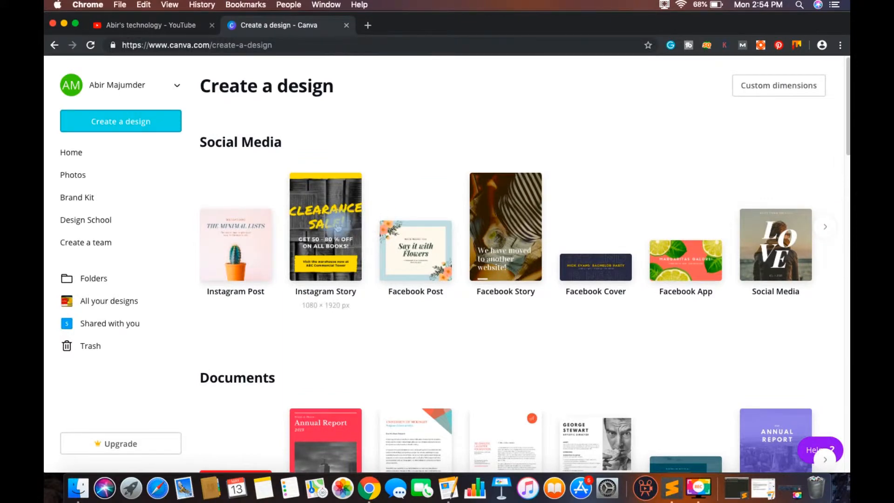
Step: Examine the further design types in the Social Media, Documents, Personal and Education categories
click(822, 229)
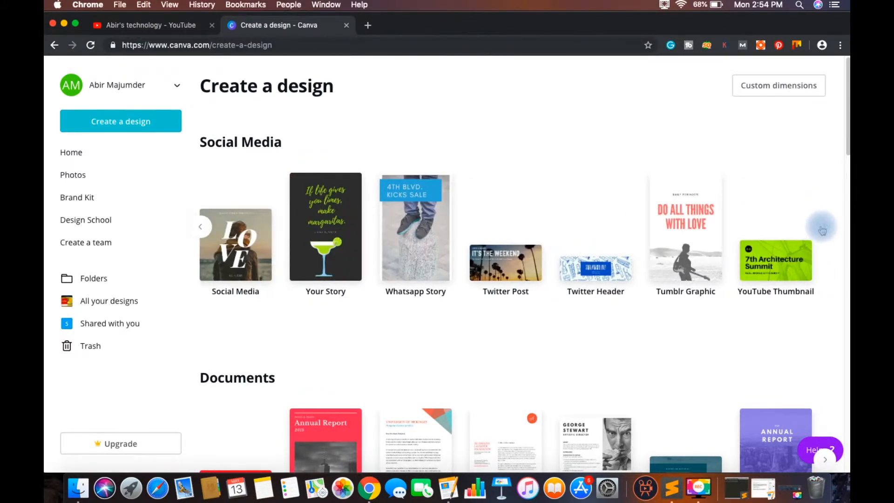
click(825, 227)
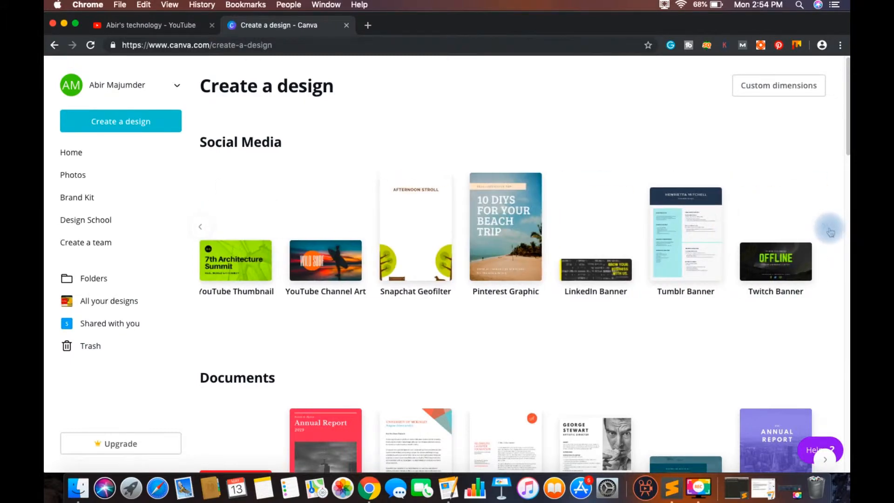
click(827, 231)
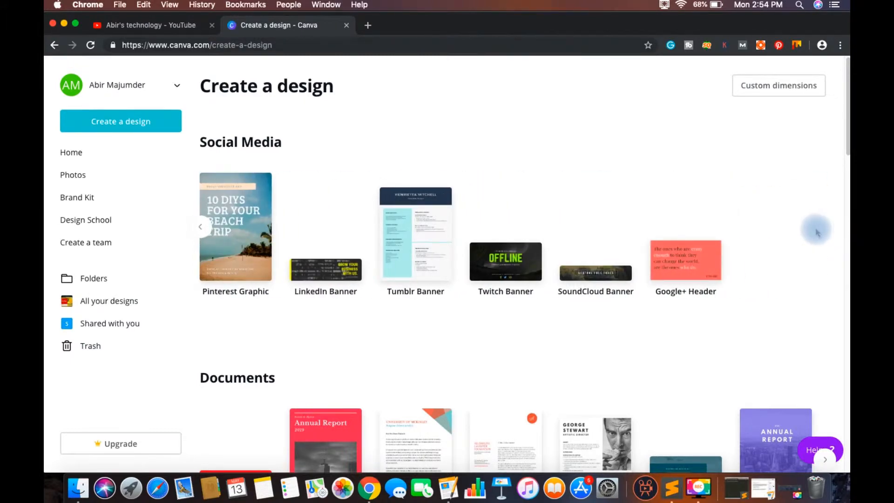
scroll(525, 248, down, 4)
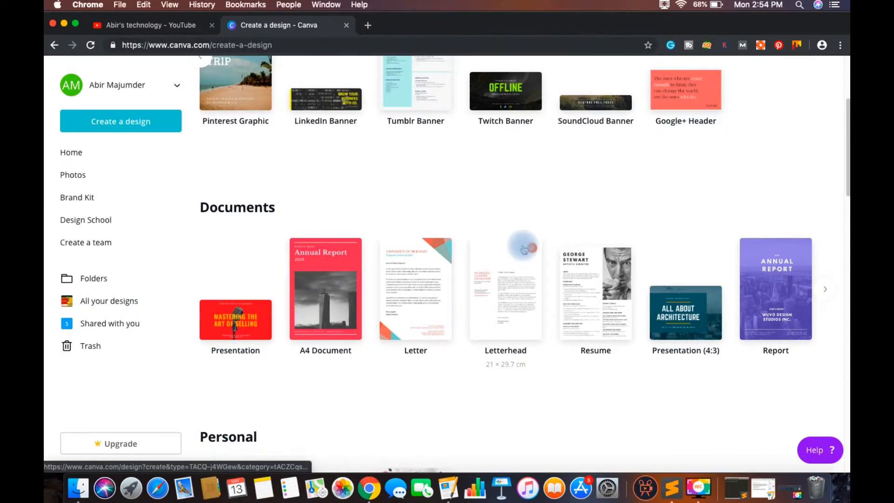
scroll(524, 250, down, 2)
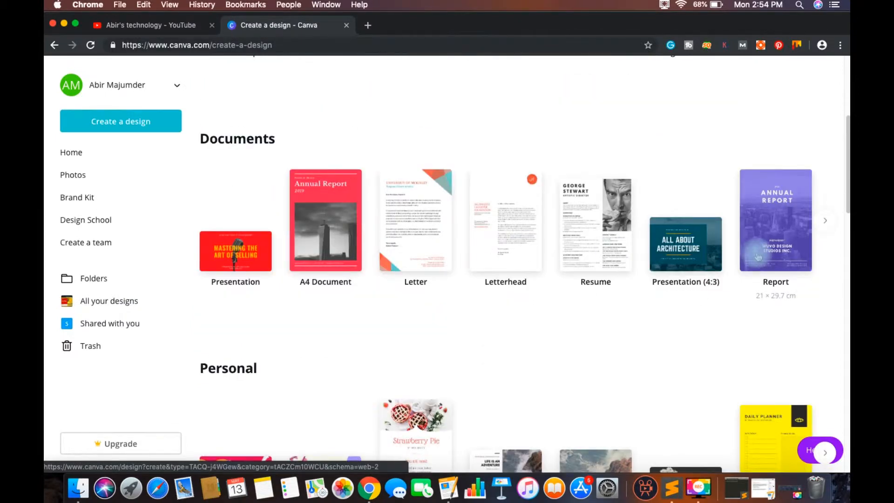
click(825, 222)
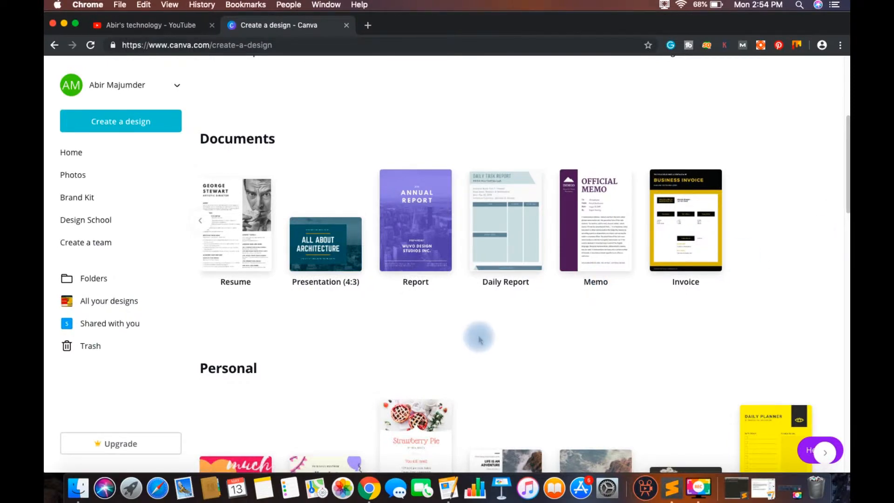
scroll(479, 339, down, 5)
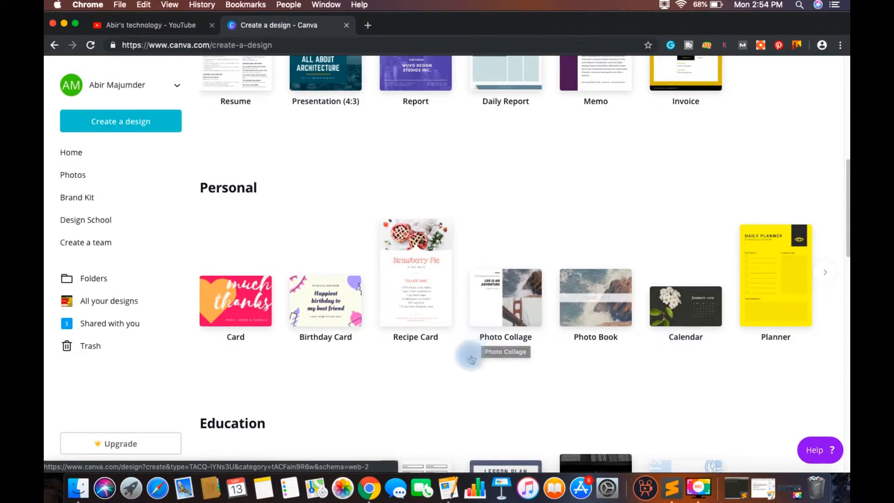
click(825, 274)
click(827, 277)
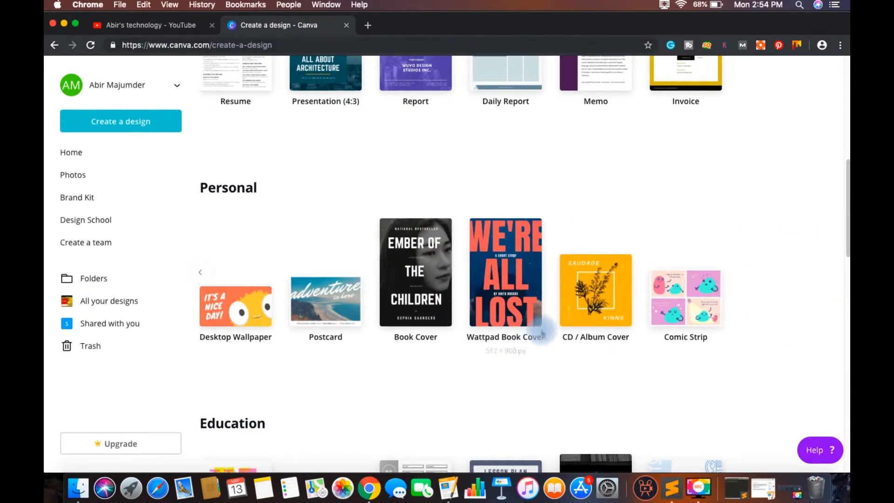
scroll(524, 325, down, 5)
scroll(524, 324, down, 1)
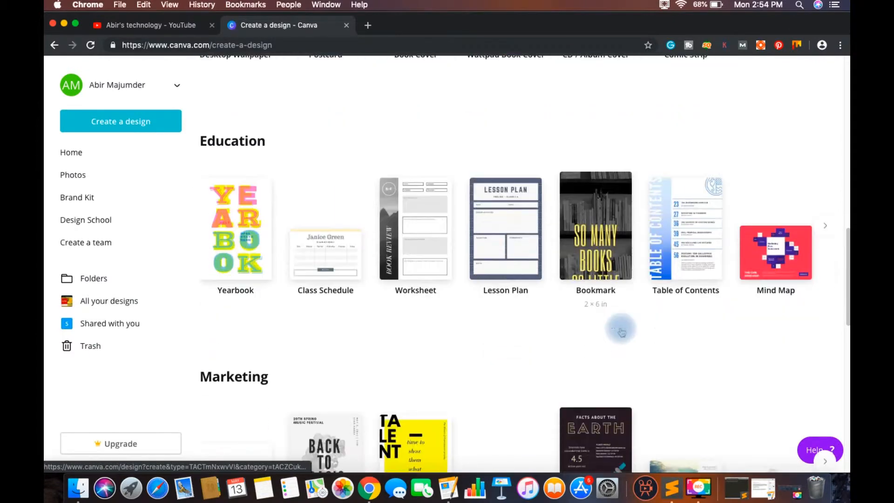
click(827, 229)
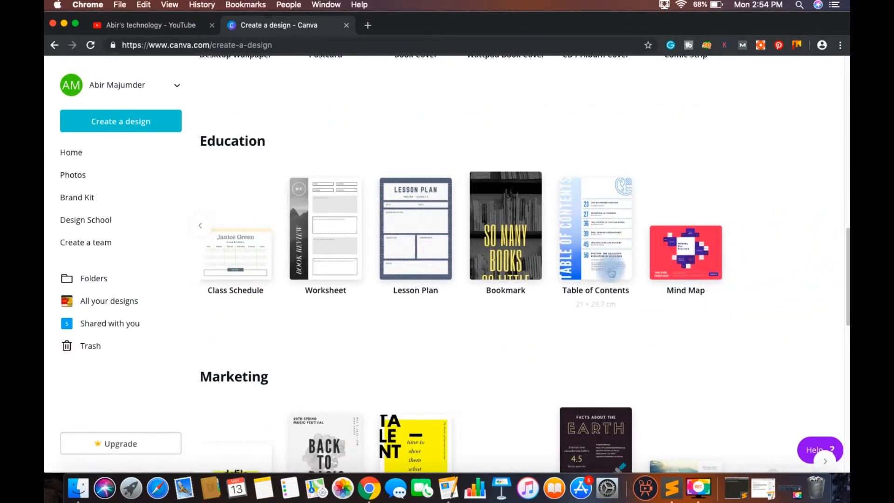
Step: Start a new Logo design from the Marketing category
scroll(440, 315, down, 4)
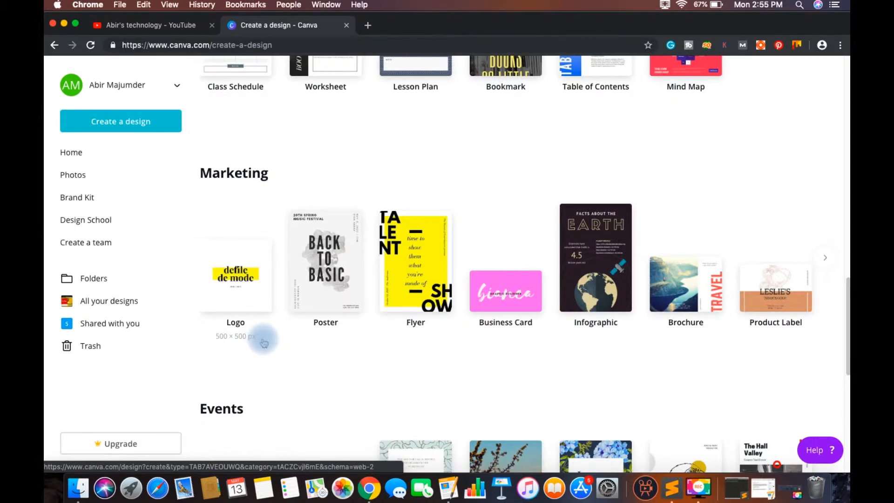
click(236, 259)
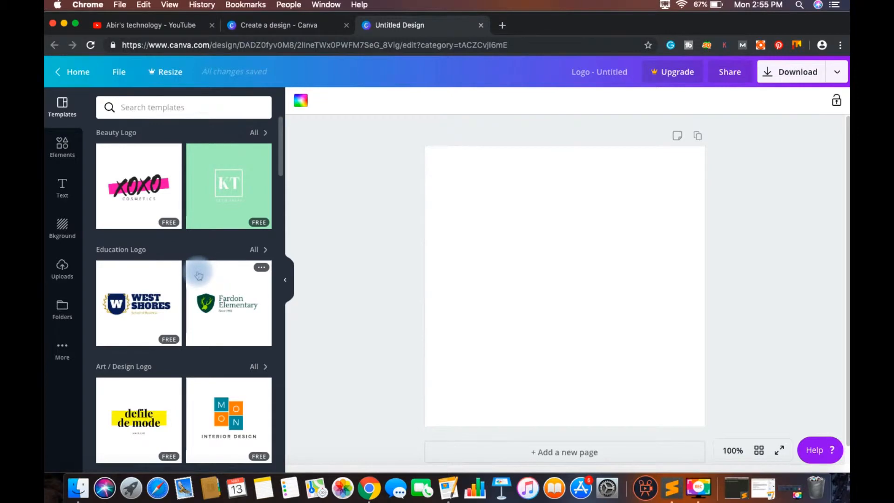
Step: Browse the logo templates by category and the general template list below them for a suitable design
scroll(199, 275, down, 1)
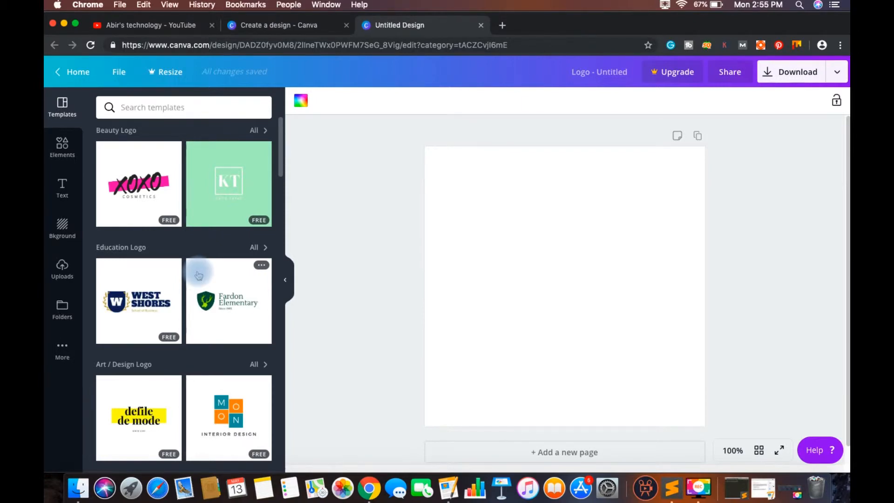
scroll(199, 276, down, 2)
scroll(198, 275, down, 7)
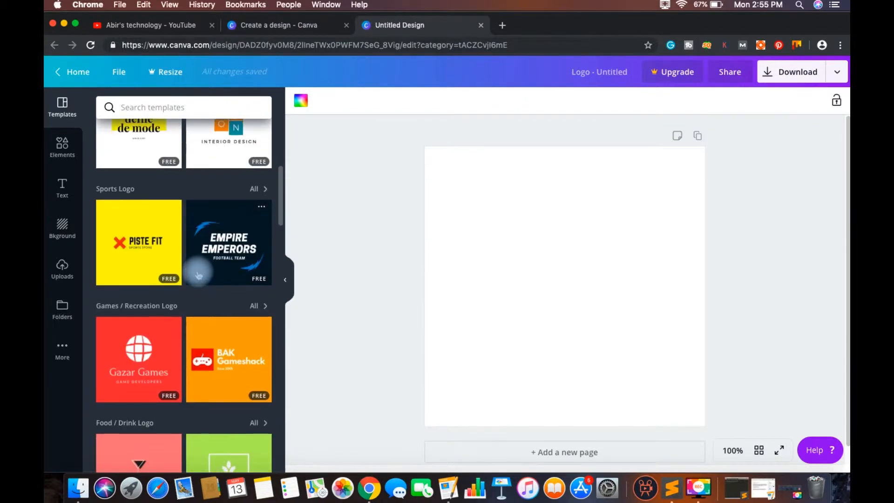
scroll(198, 275, down, 7)
scroll(199, 276, down, 5)
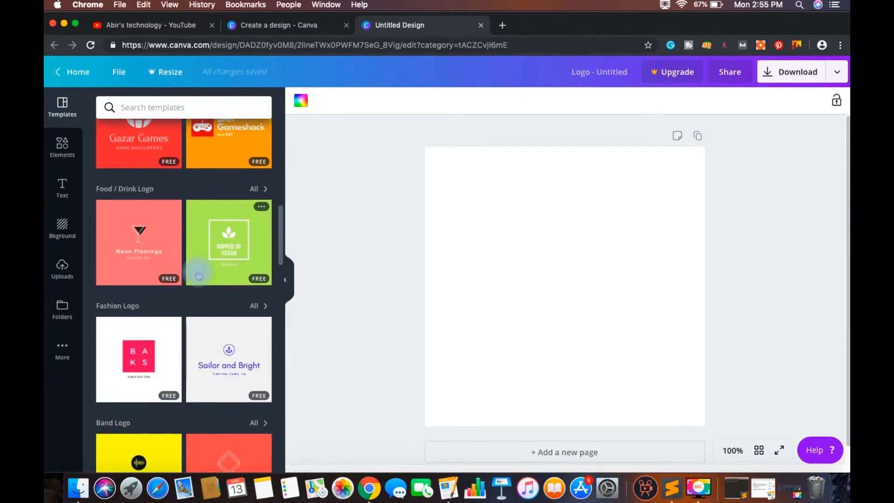
scroll(198, 275, down, 3)
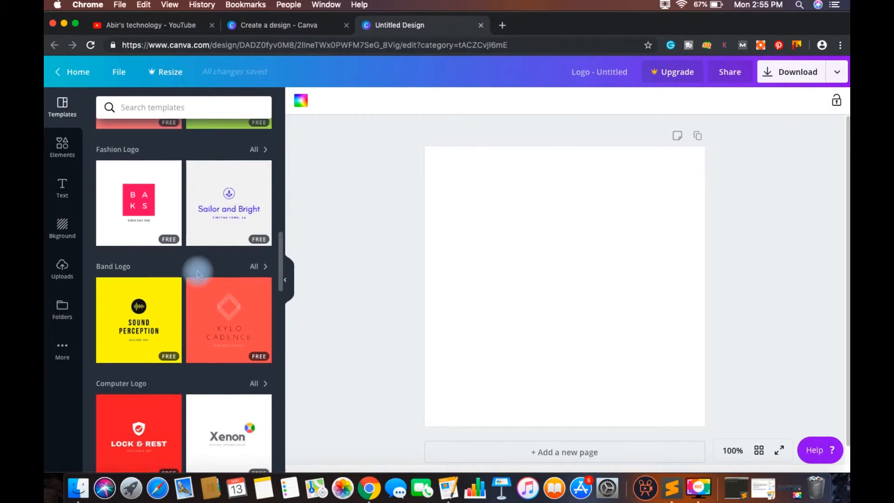
scroll(198, 275, down, 2)
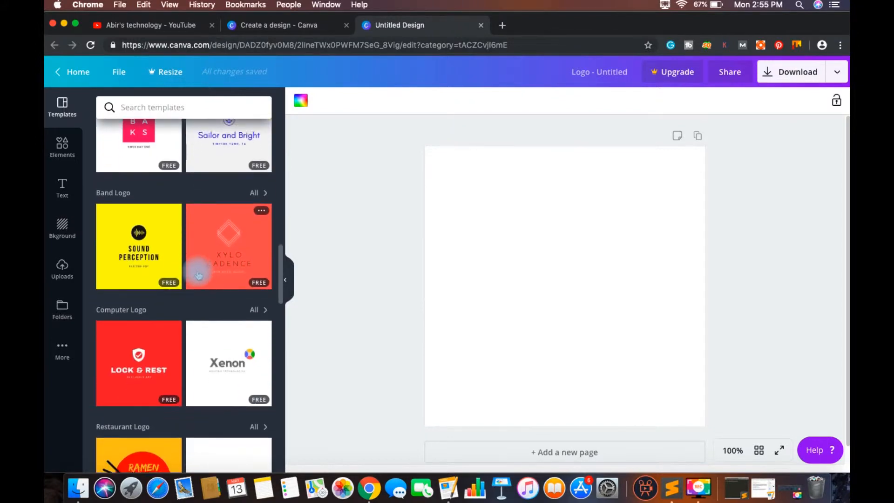
scroll(198, 275, down, 2)
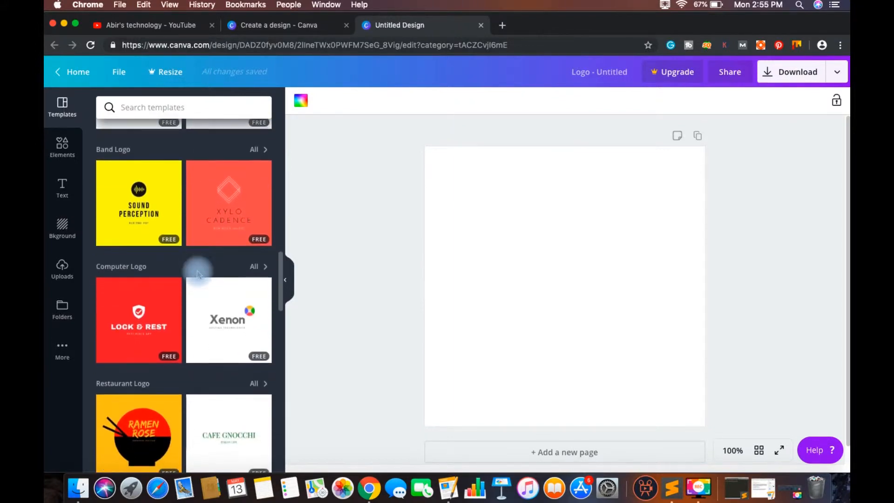
scroll(199, 275, down, 8)
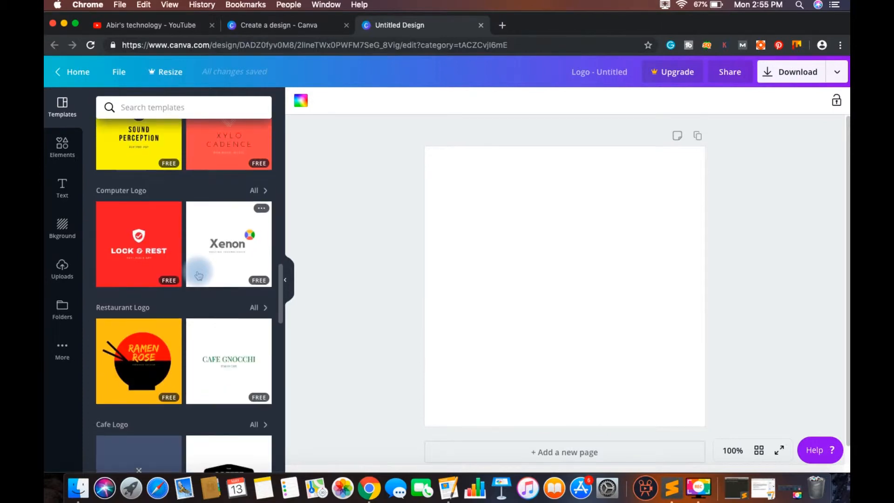
scroll(198, 275, down, 6)
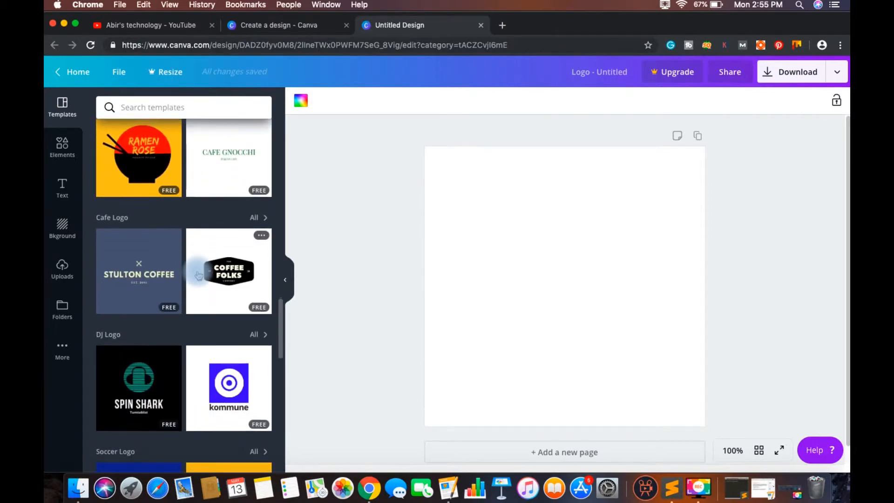
scroll(198, 275, down, 4)
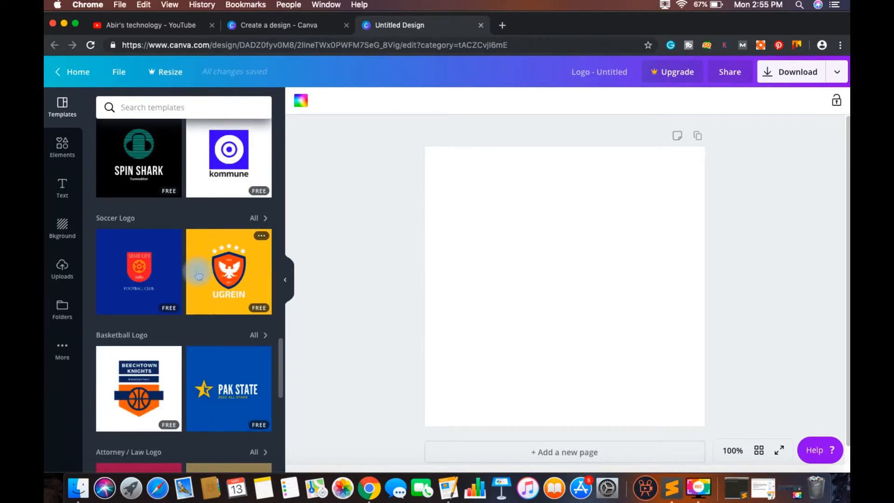
scroll(198, 275, down, 13)
scroll(198, 275, down, 8)
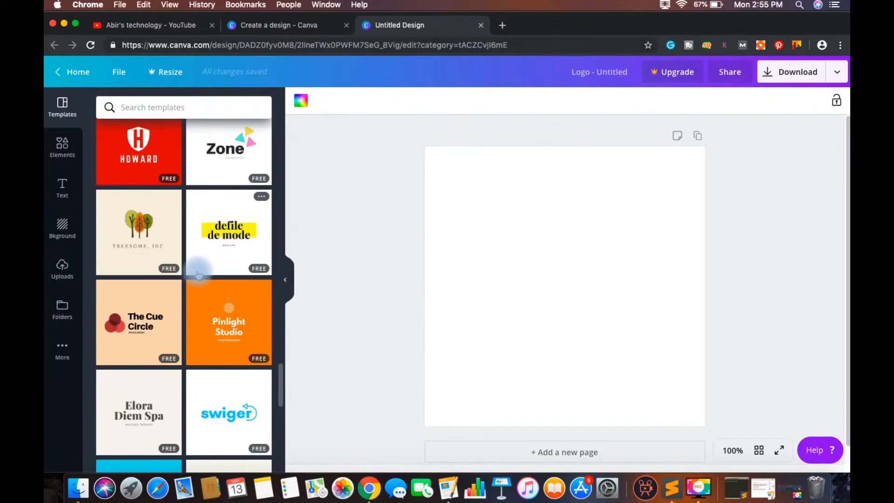
scroll(199, 275, down, 1)
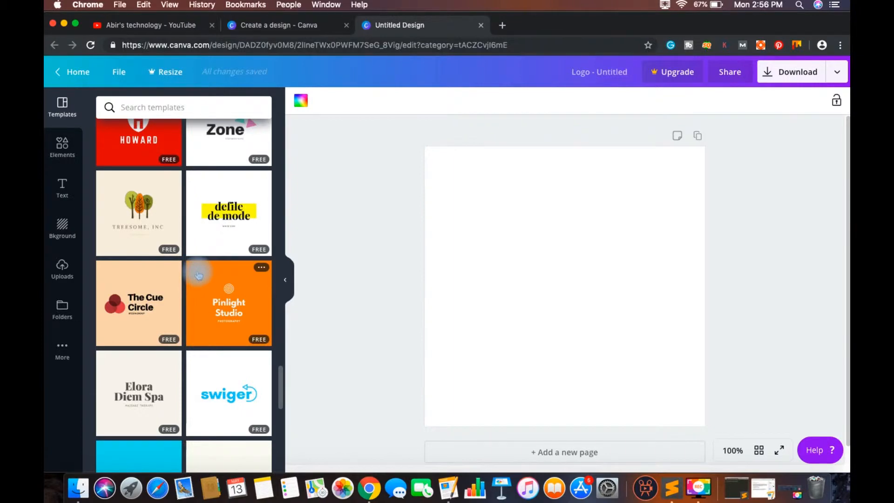
scroll(198, 275, down, 6)
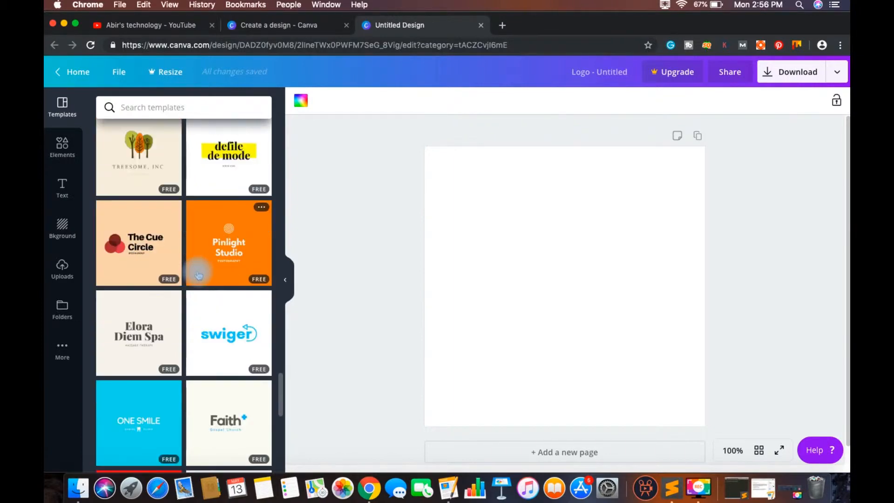
scroll(199, 275, down, 4)
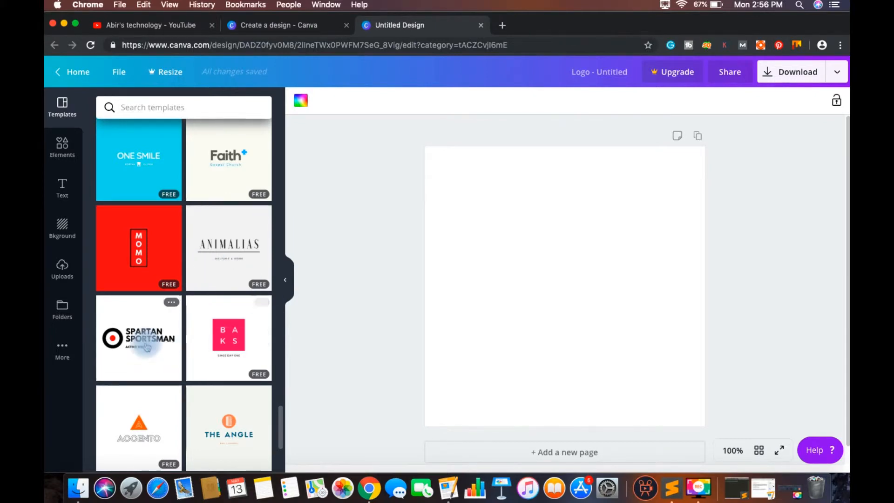
Step: Apply the free SPARTAN SPORTSMAN logo template with the red and black target to the blank page
drag(143, 340, 539, 291)
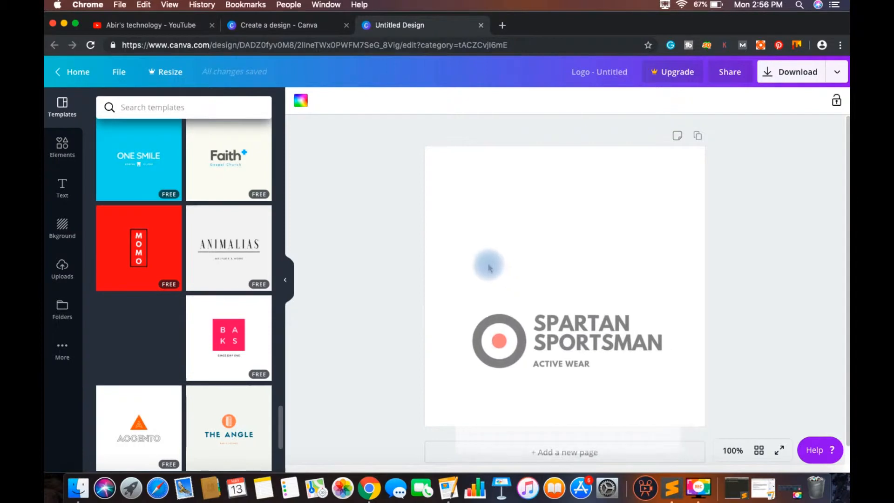
click(533, 333)
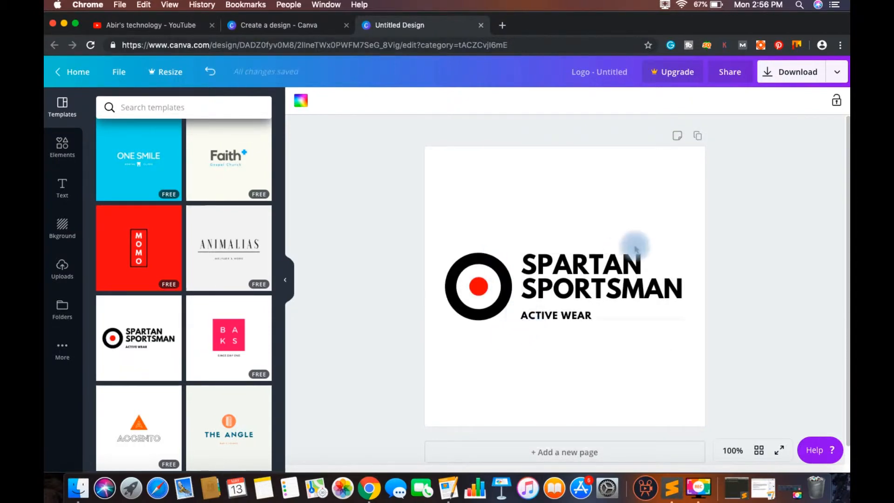
Step: Replace the heading SPARTAN SPORTSMAN with the pasted channel title and trim it to the single word TECHNOLOGY
click(642, 265)
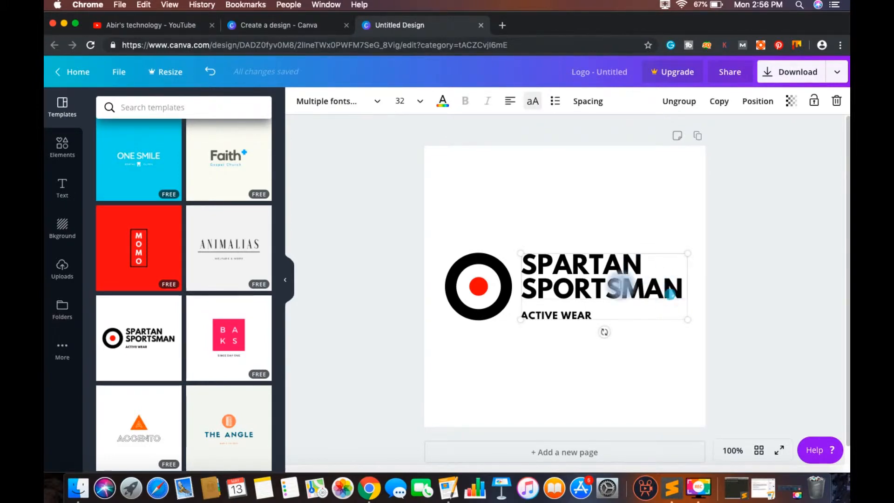
click(524, 264)
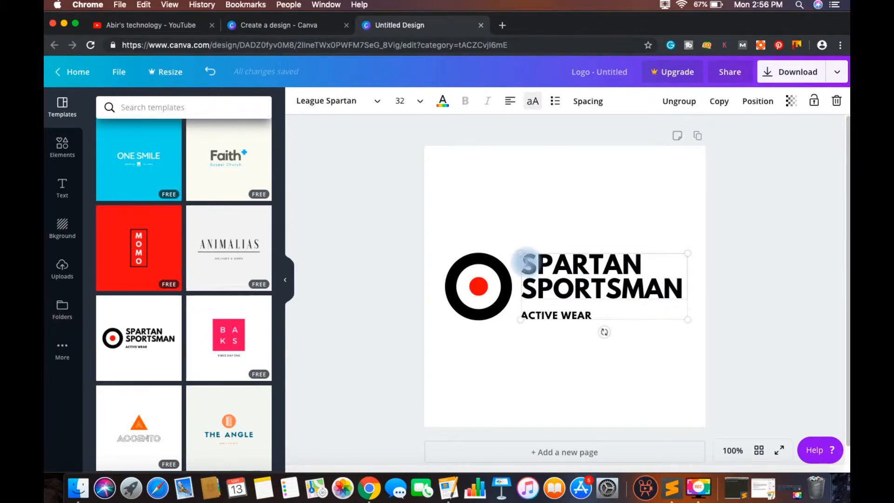
drag(524, 264, 671, 294)
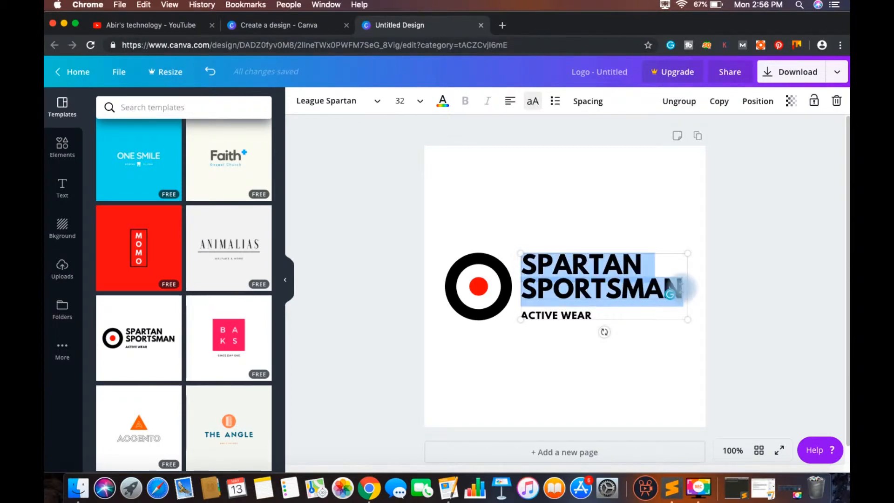
key(BackSpace)
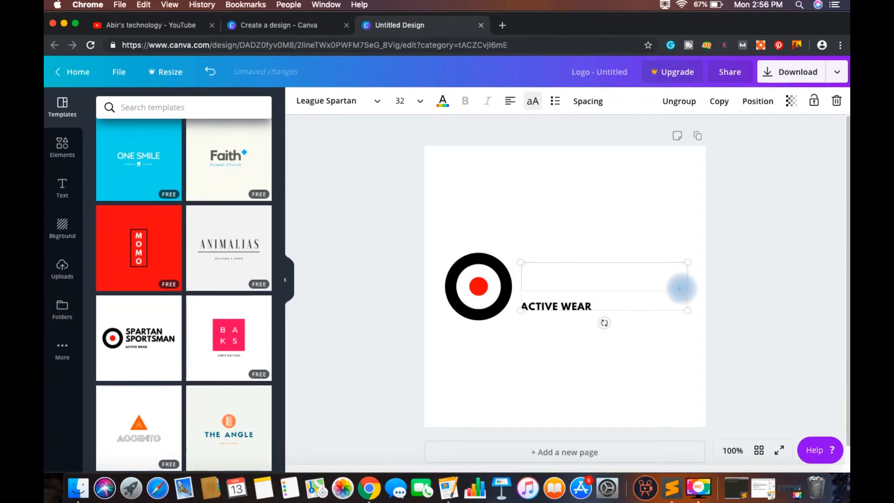
text(ABIR'S TECHNOLOGY - ALL ABOUT APPS I MONEY)
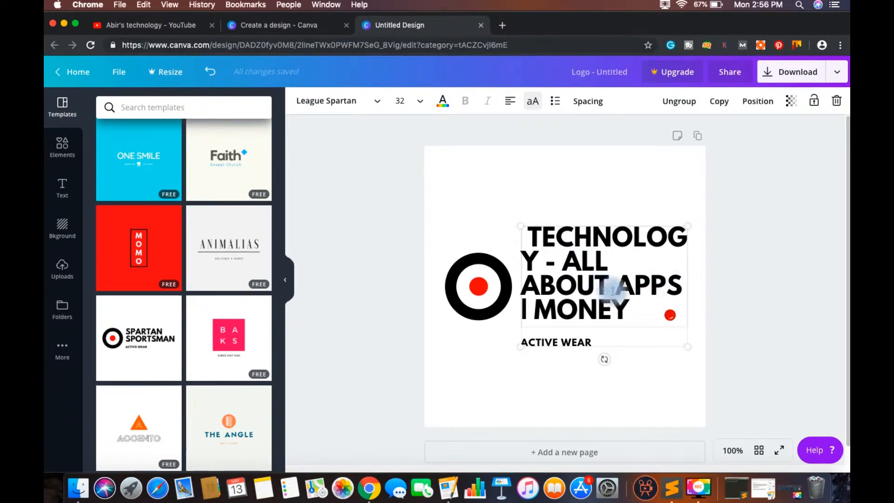
drag(631, 309, 551, 264)
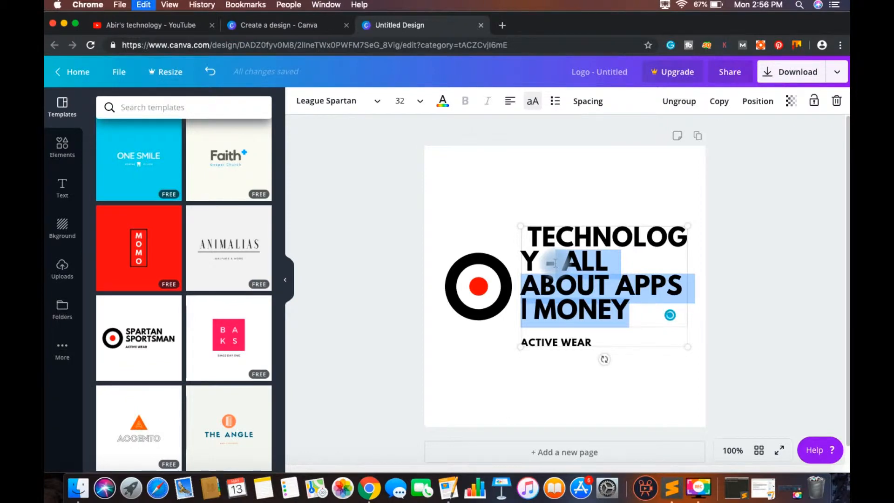
key(BackSpace)
key(BackSpace)
key(BackSpace)
Step: Replace the ACTIVE WEAR tagline with the pasted text ALL ABOUT APPS | MONEY
click(597, 317)
drag(594, 319, 518, 318)
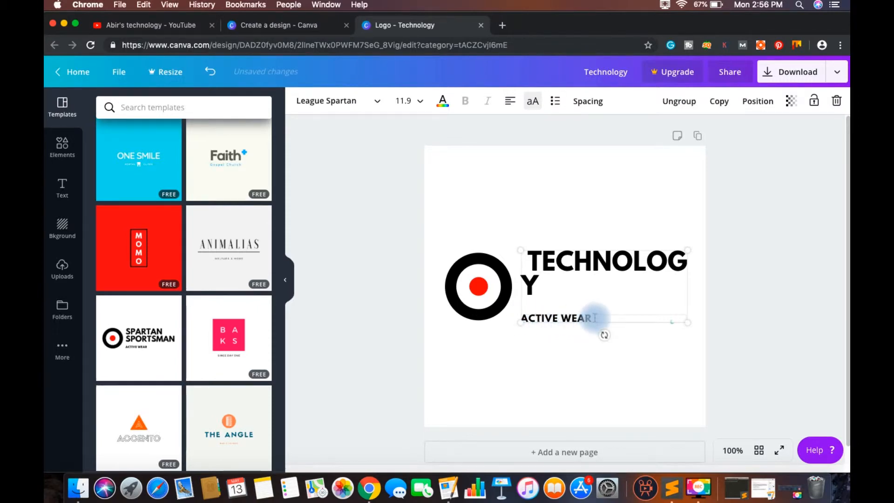
key(BackSpace)
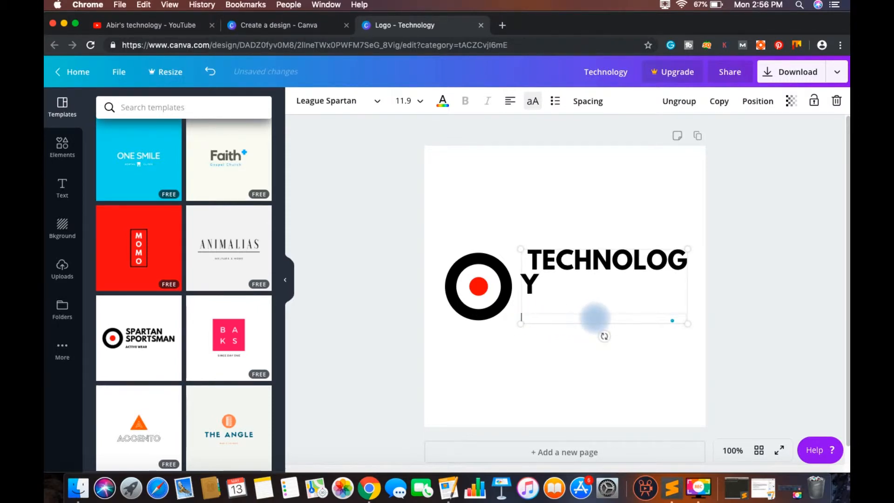
text(ALL ABOUT APPS | MONEY)
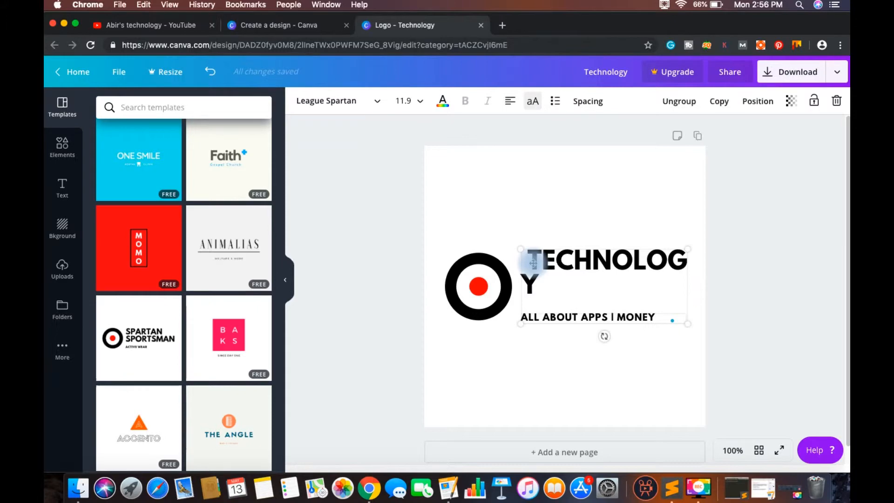
Step: Insert the channel owner's name in possessive form in front of TECHNOLOGY in the heading
click(532, 262)
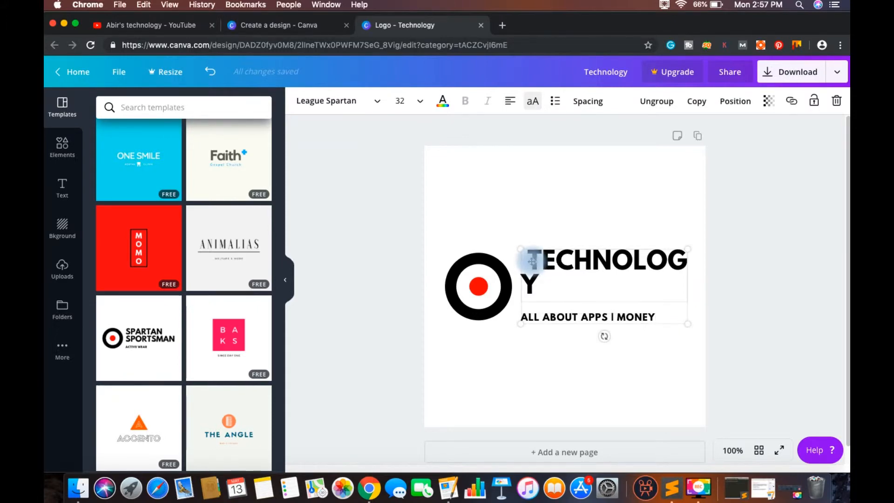
click(529, 261)
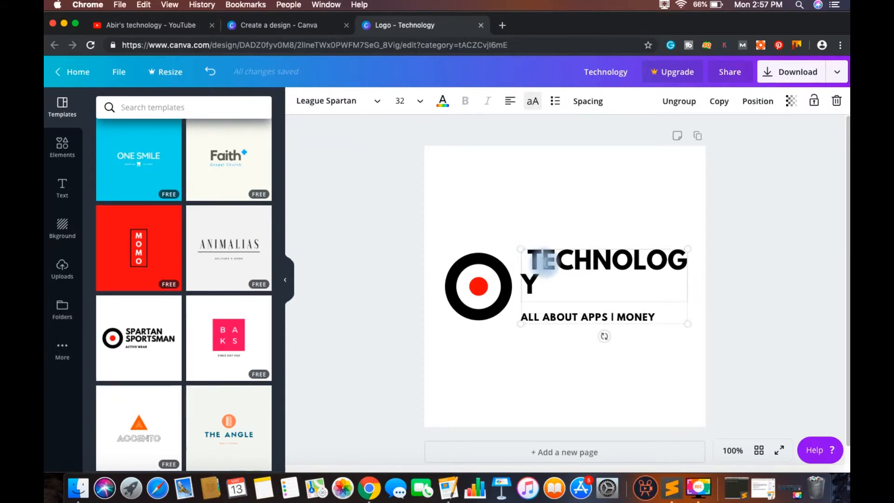
text(ABIR'S)
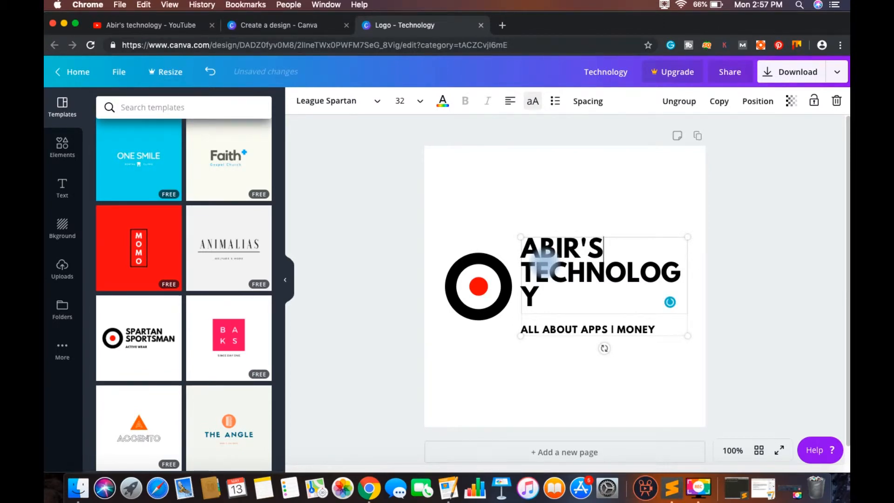
key(super+z)
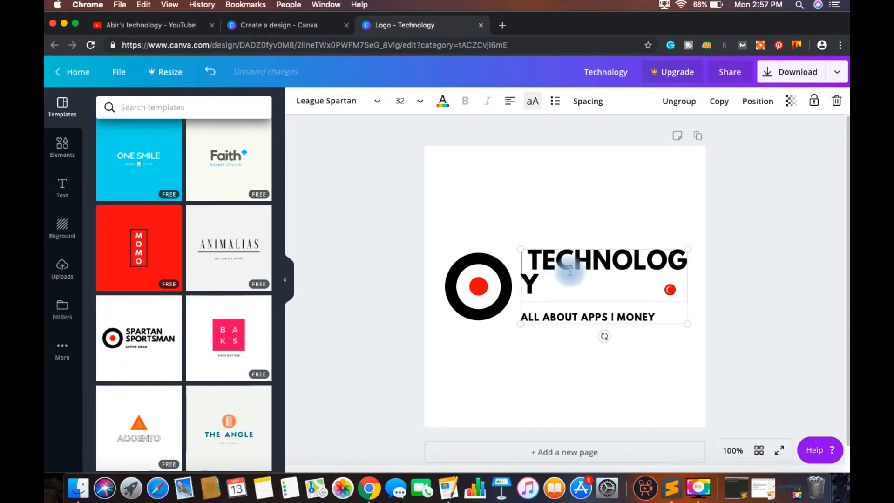
key(super+shift+z)
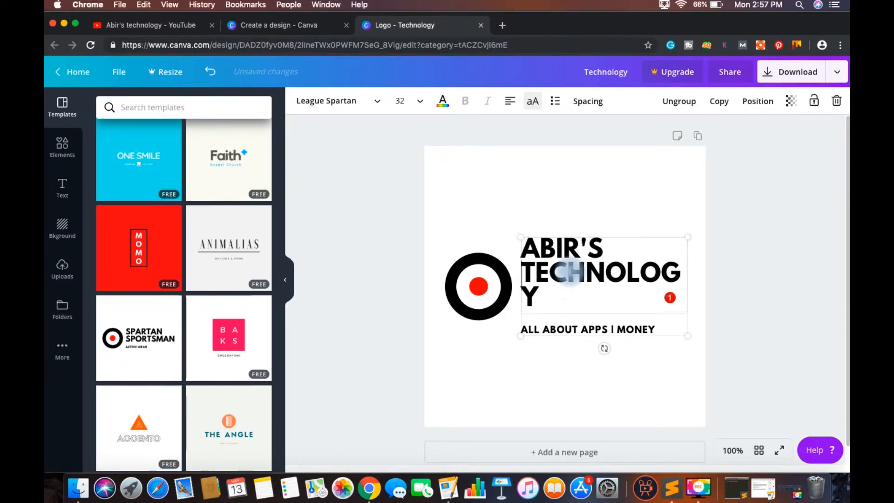
click(493, 215)
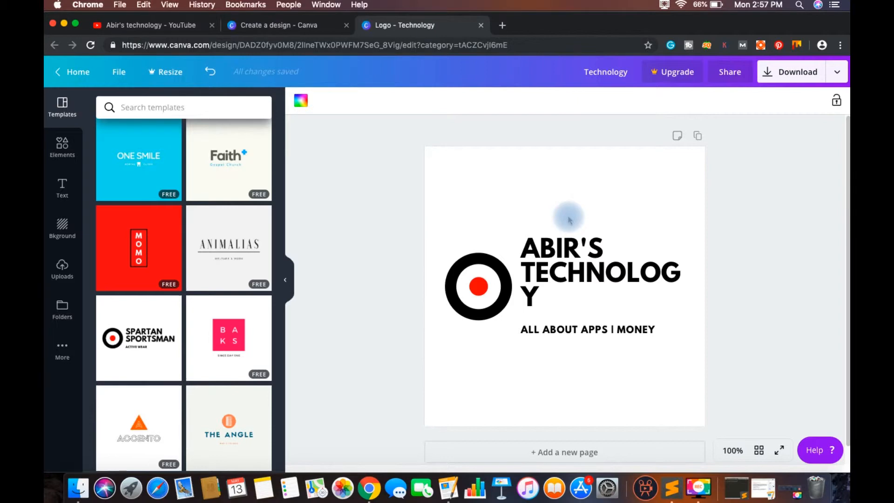
Step: Set the font size of the whole heading to 28
click(550, 296)
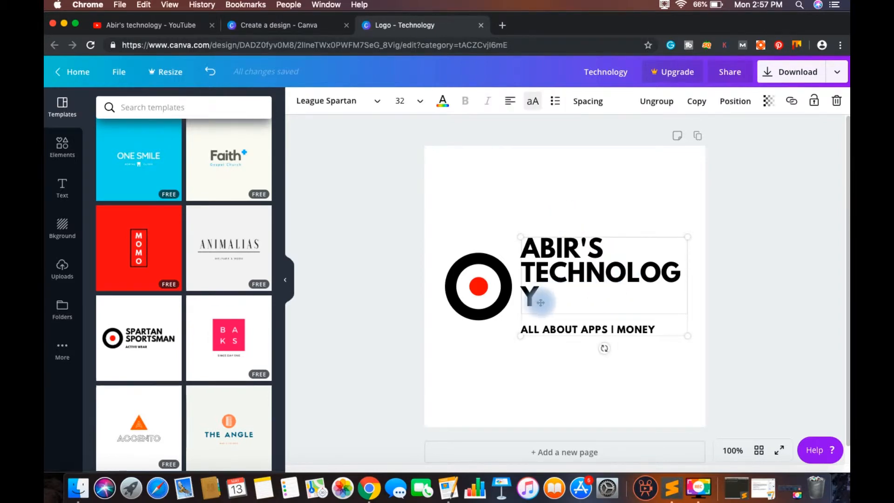
drag(543, 303, 509, 282)
click(552, 302)
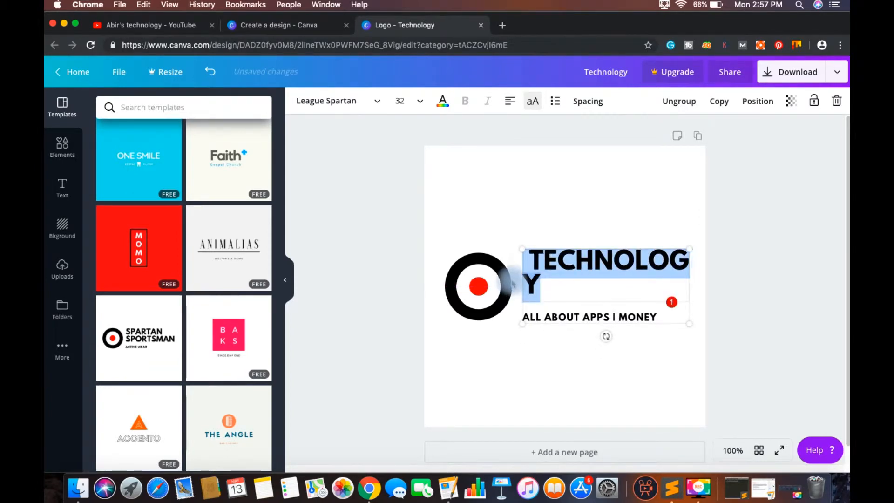
key(super+z)
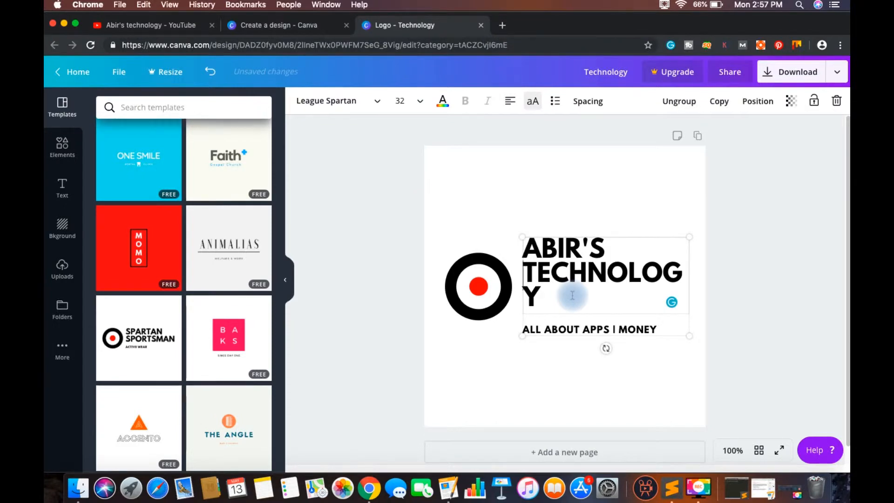
key(super+a)
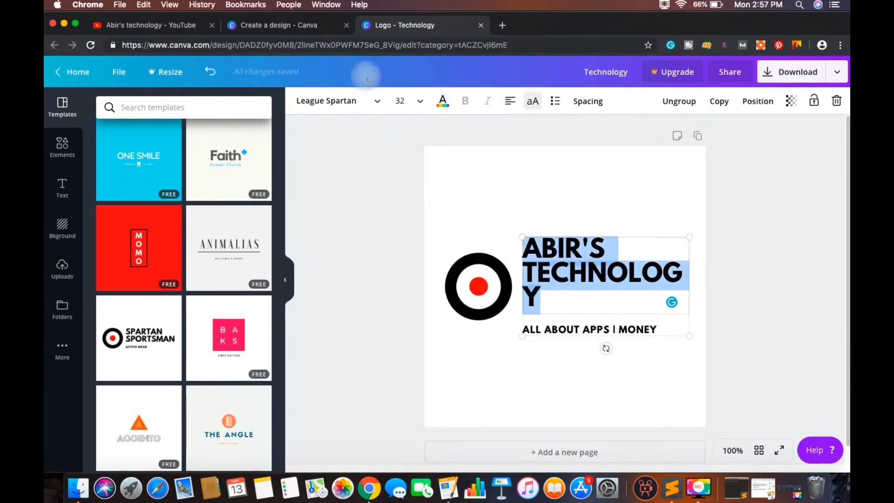
click(401, 101)
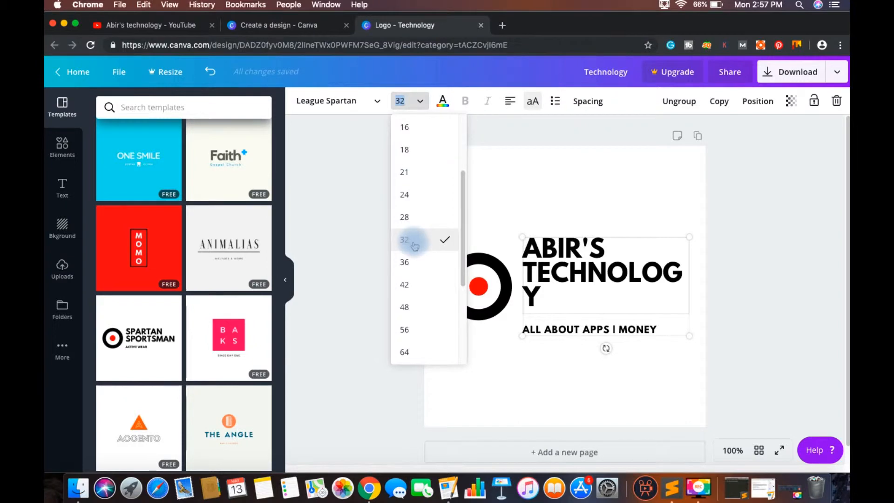
click(408, 217)
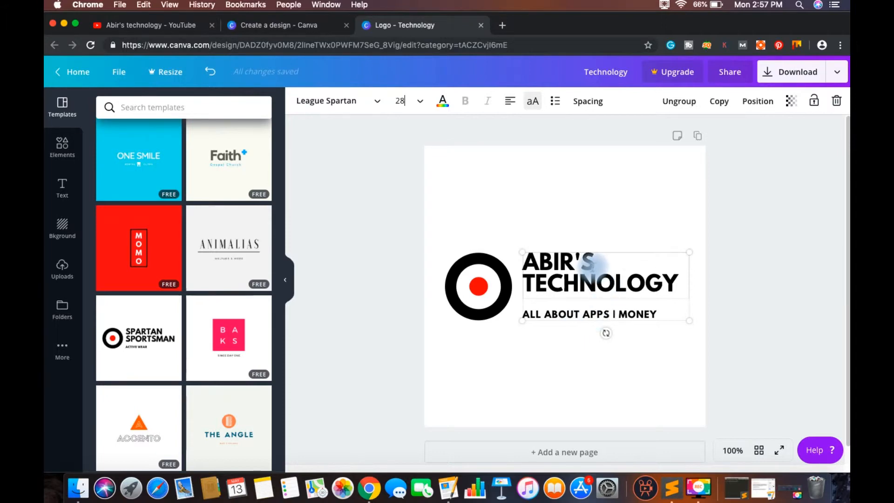
Step: Try removing the owner's name from the heading and undo the removal
drag(597, 263, 517, 264)
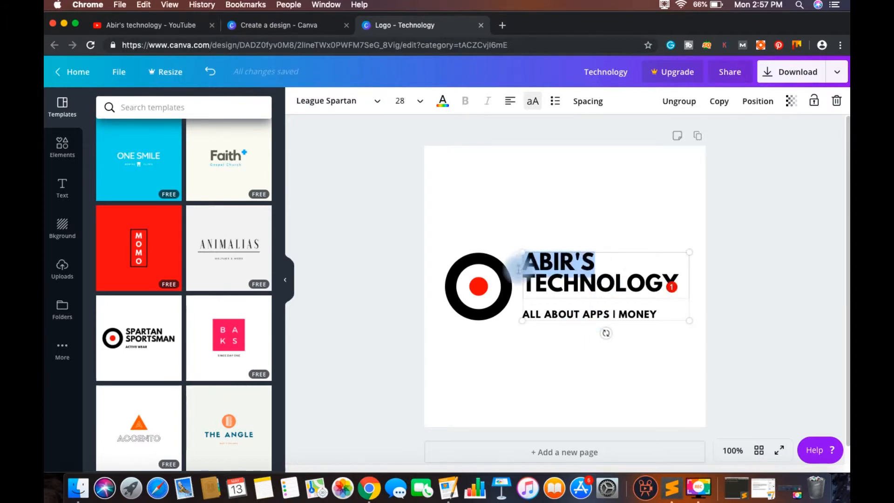
key(BackSpace)
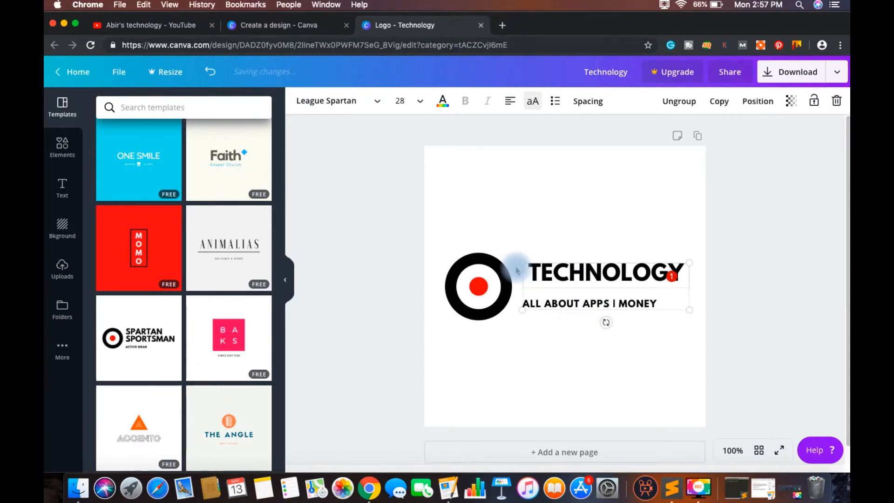
key(super+z)
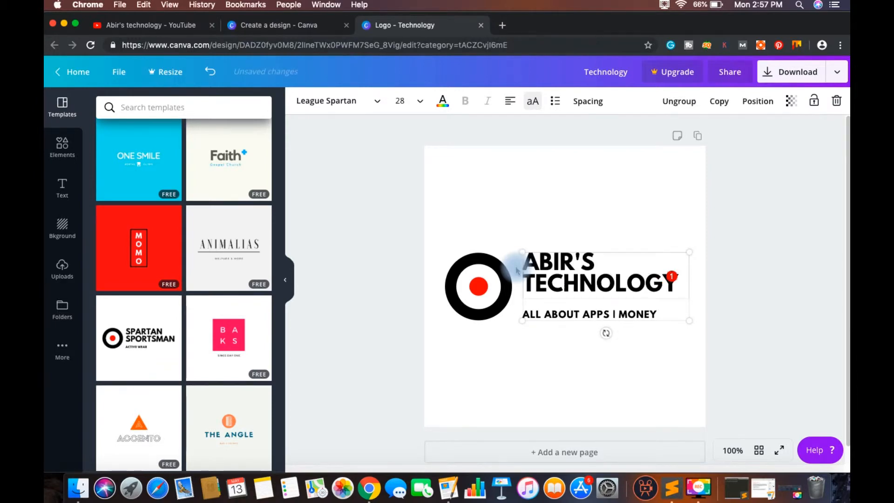
click(514, 353)
Step: Delete the owner's name from the heading and re-enter it in possessive form before TECHNOLOGY
click(611, 262)
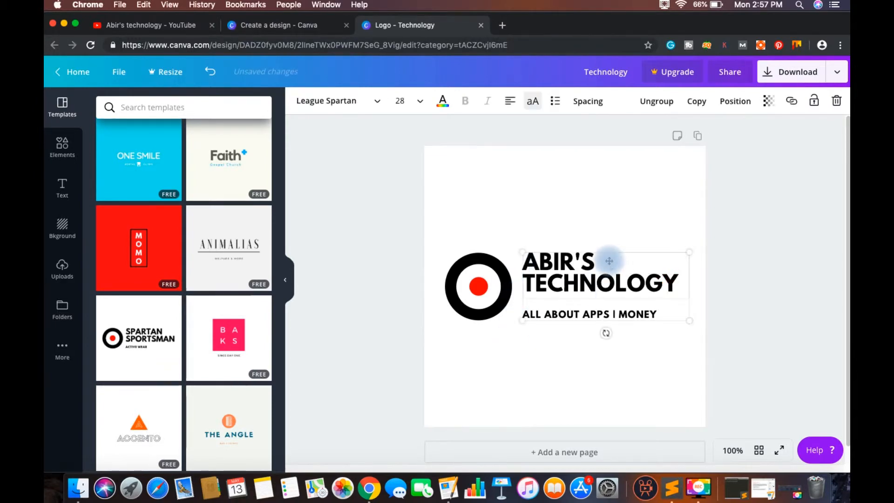
double_click(599, 260)
key(BackSpace)
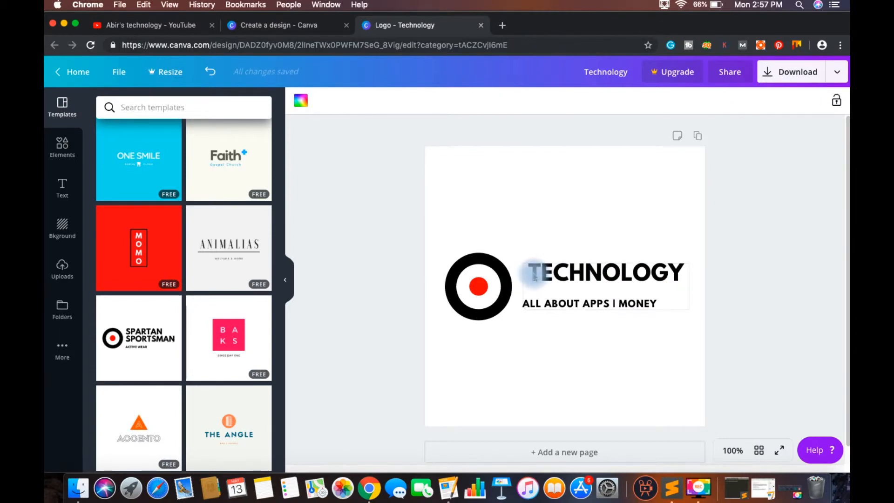
click(534, 272)
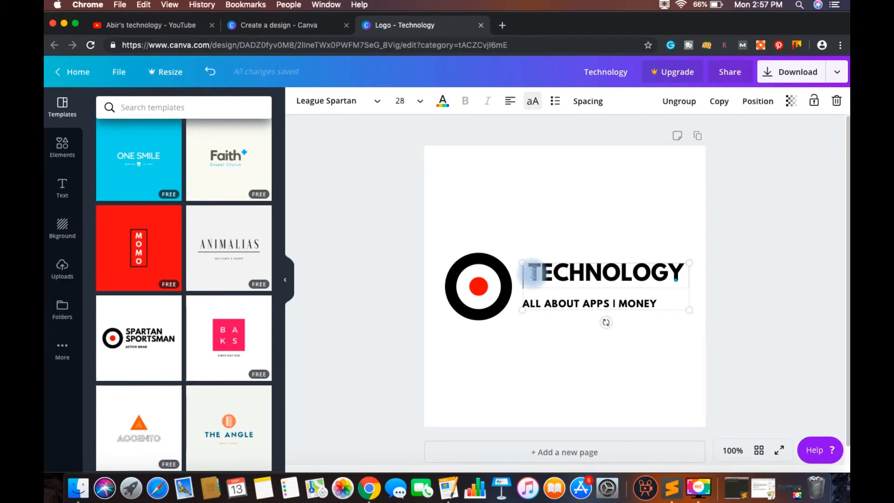
text(ABIR;)
key(BackSpace)
text('S)
Step: Remove the owner's name from the heading so that only TECHNOLOGY is left
double_click(530, 266)
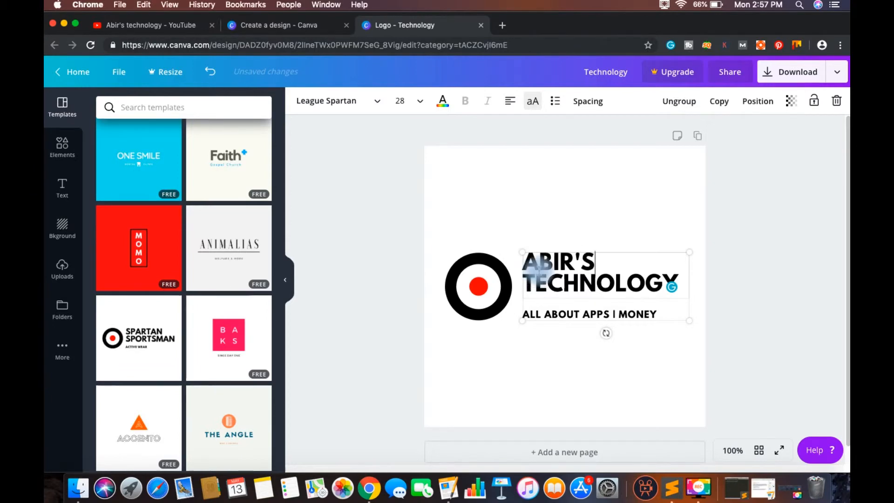
key(BackSpace)
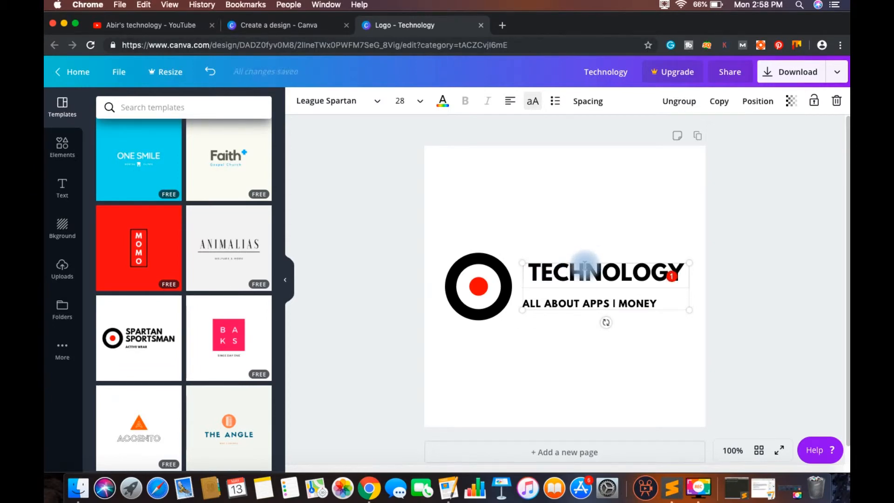
key(super+z)
drag(601, 262, 522, 262)
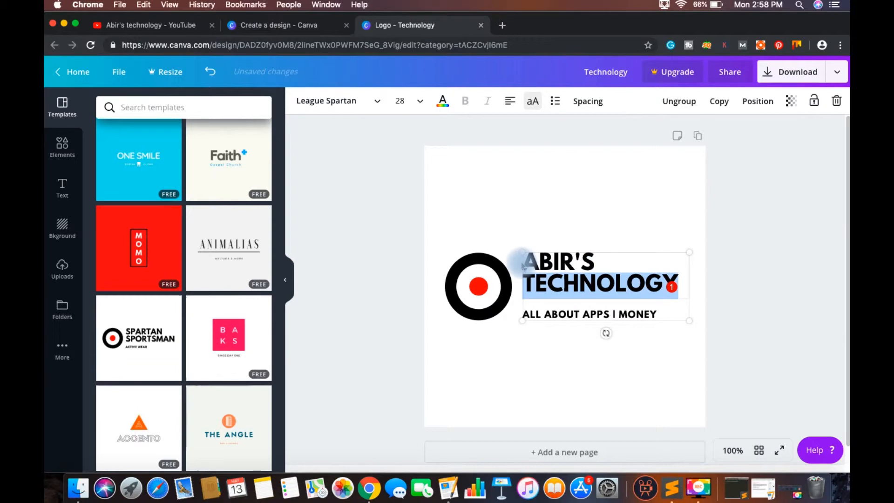
key(BackSpace)
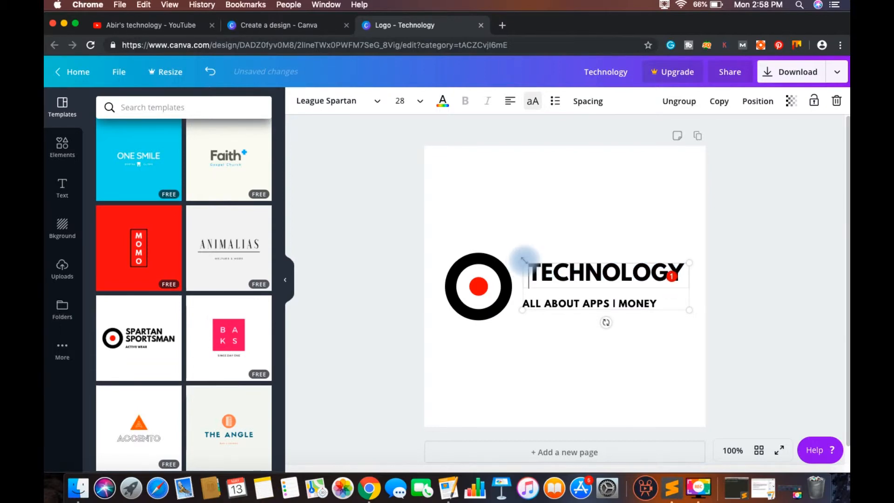
key(super+z)
key(super+shift+z)
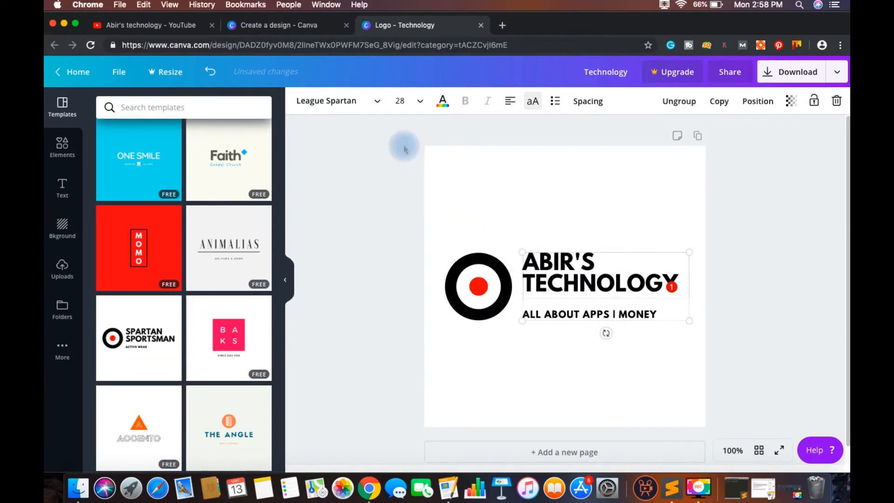
Step: Try colouring the TECHNOLOGY heading coral red and undo the colour change, keeping only TECHNOLOGY in the heading
click(442, 101)
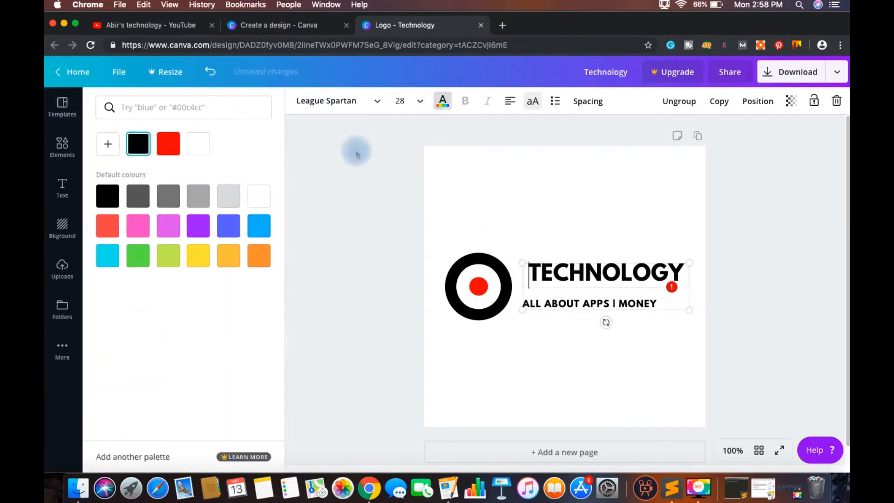
click(108, 227)
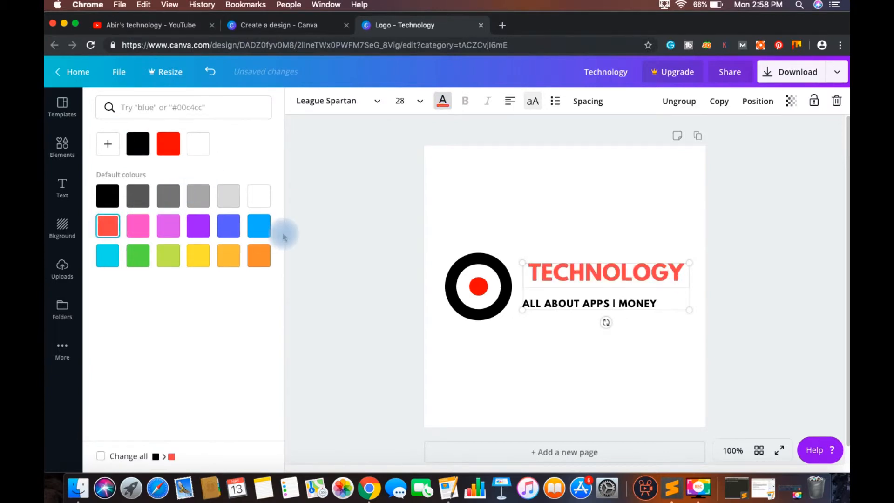
key(super+z)
key(super+z)
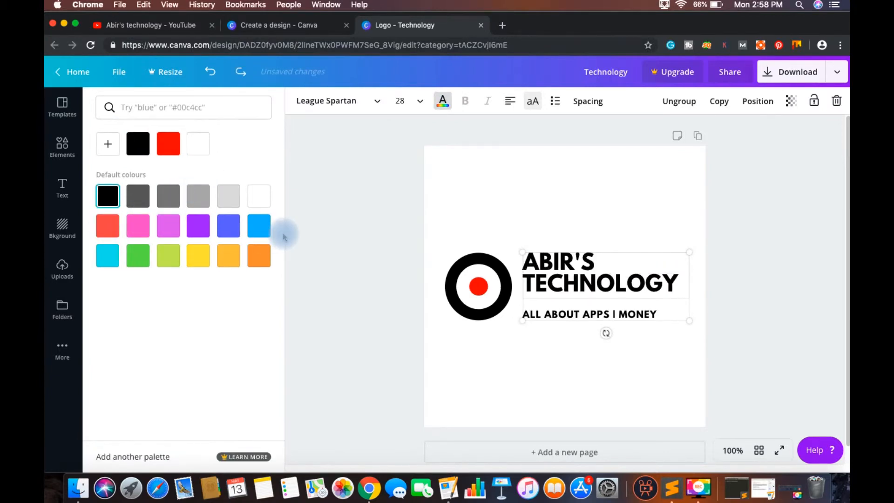
click(448, 361)
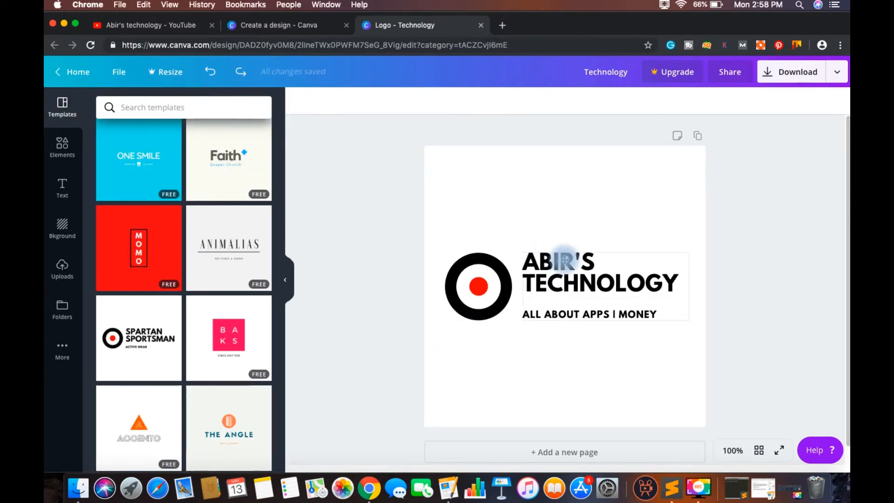
click(564, 256)
key(super+shift+z)
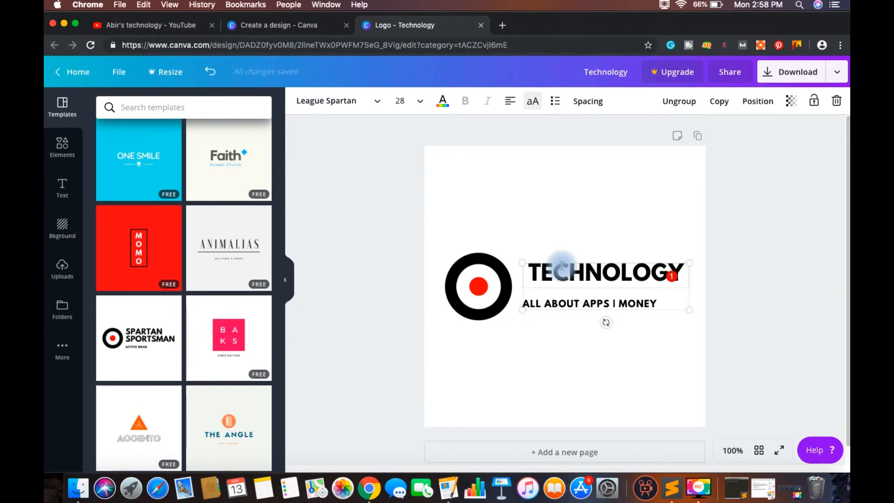
Step: Re-enter the owner's name in possessive form before TECHNOLOGY in the heading
mouse_move(643, 277)
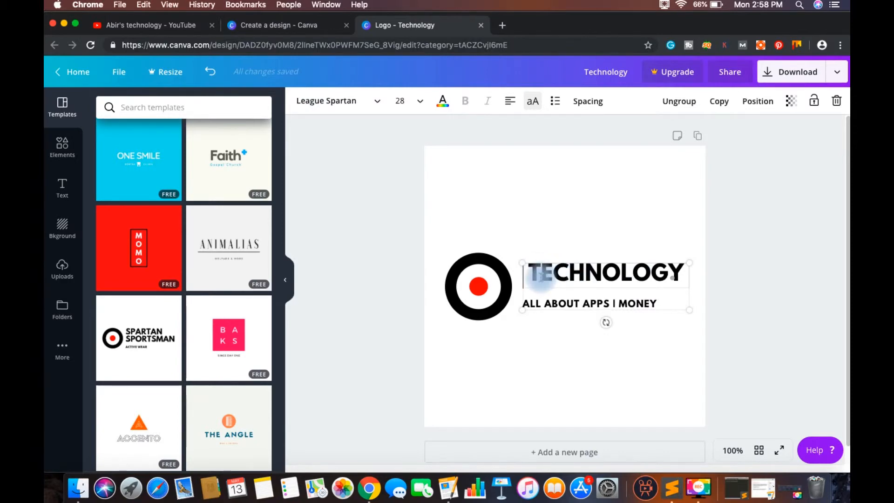
text(A )
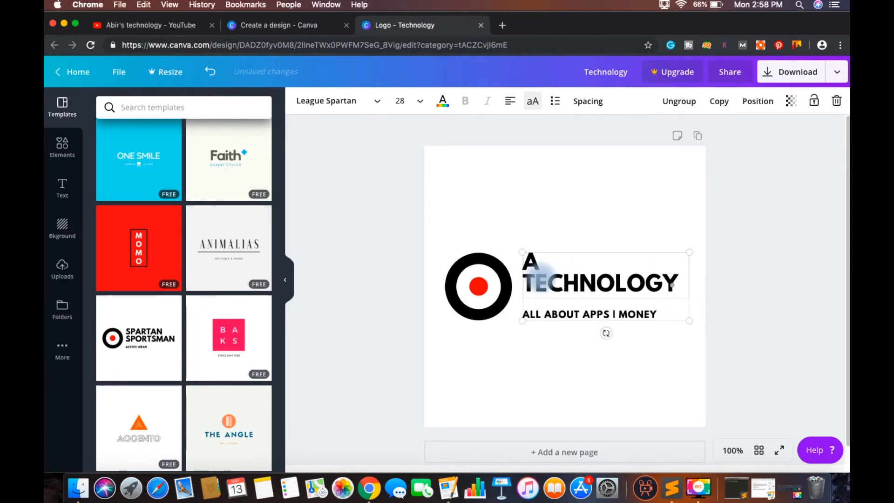
text(BIR'S)
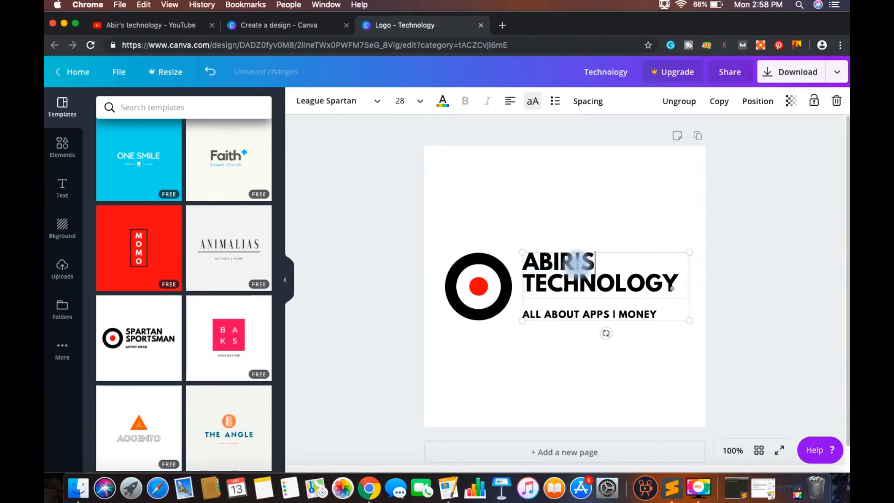
Step: Colour only the owner's name in the heading with a custom orange slightly deeper than the default orange
drag(596, 265, 528, 260)
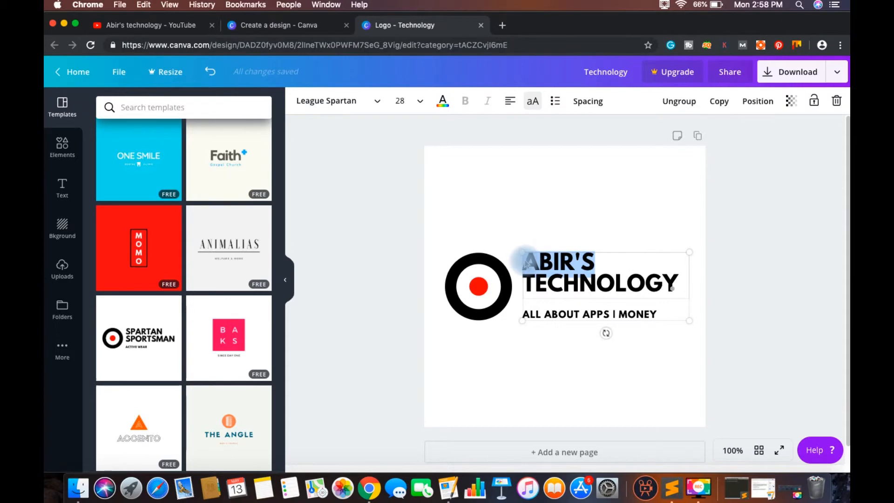
click(410, 100)
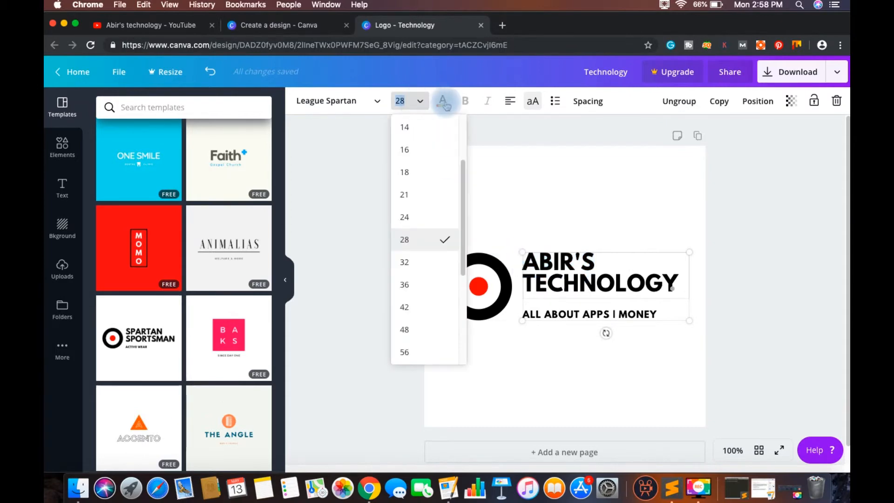
click(444, 103)
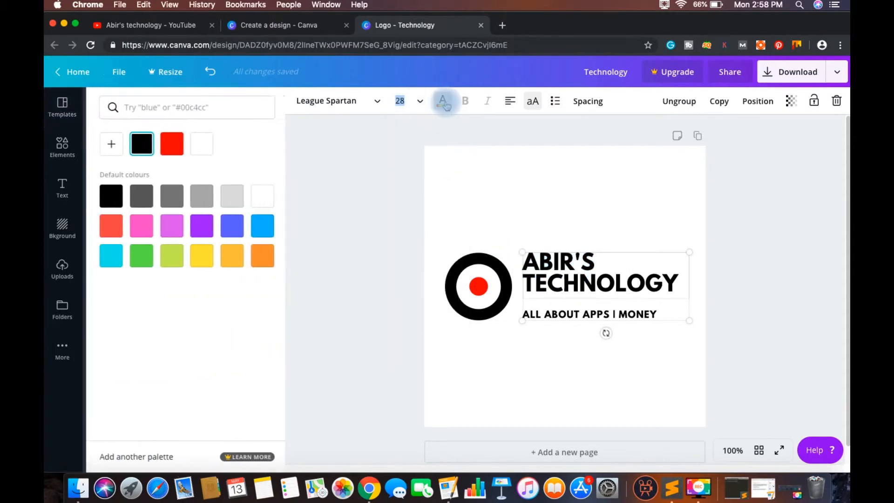
click(115, 231)
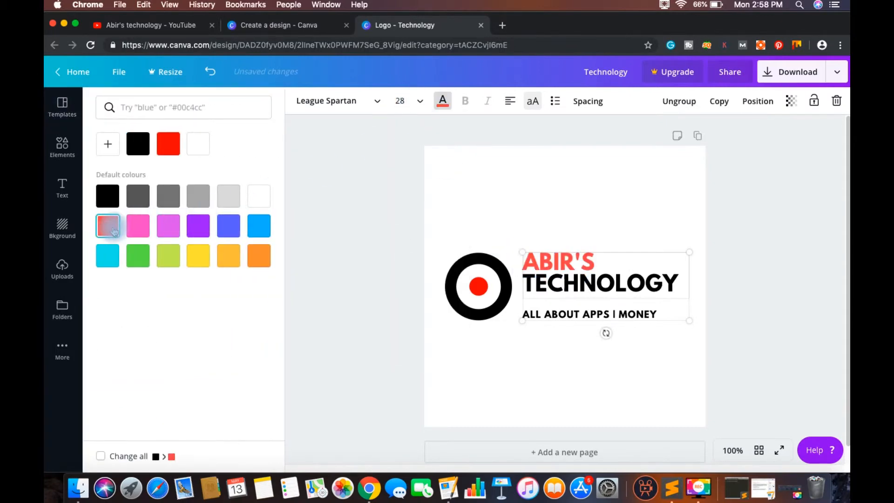
click(264, 260)
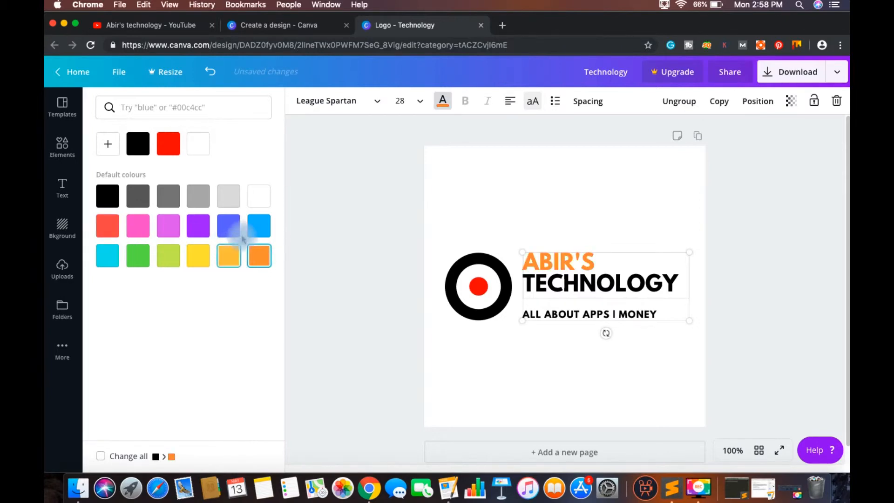
click(107, 146)
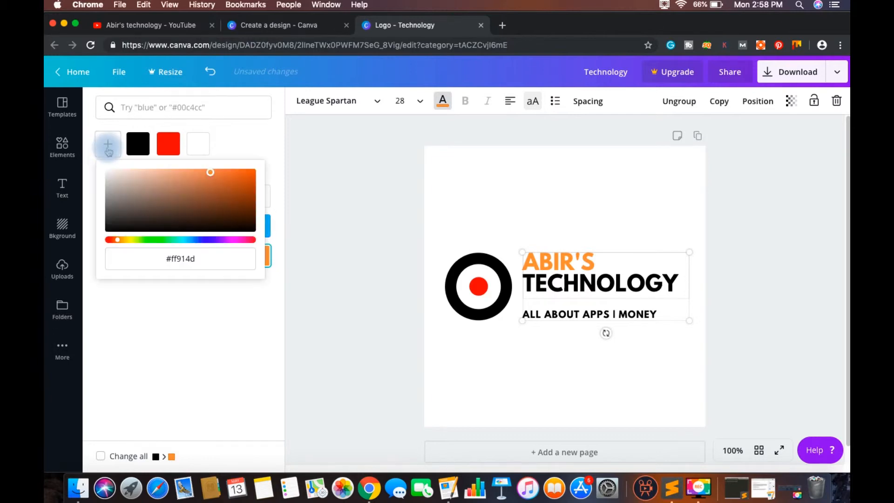
click(210, 176)
mouse_move(211, 176)
mouse_down()
mouse_move(231, 192)
mouse_move(183, 185)
mouse_move(169, 200)
mouse_move(195, 194)
mouse_move(214, 174)
mouse_up()
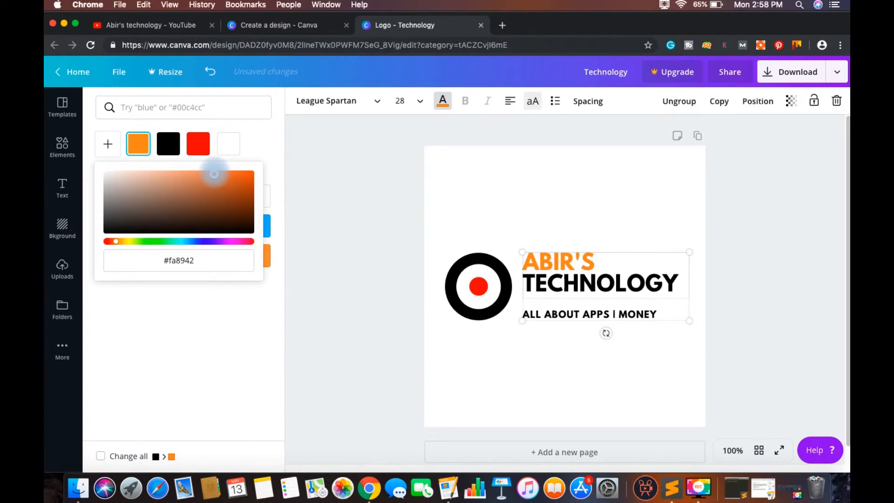
click(511, 383)
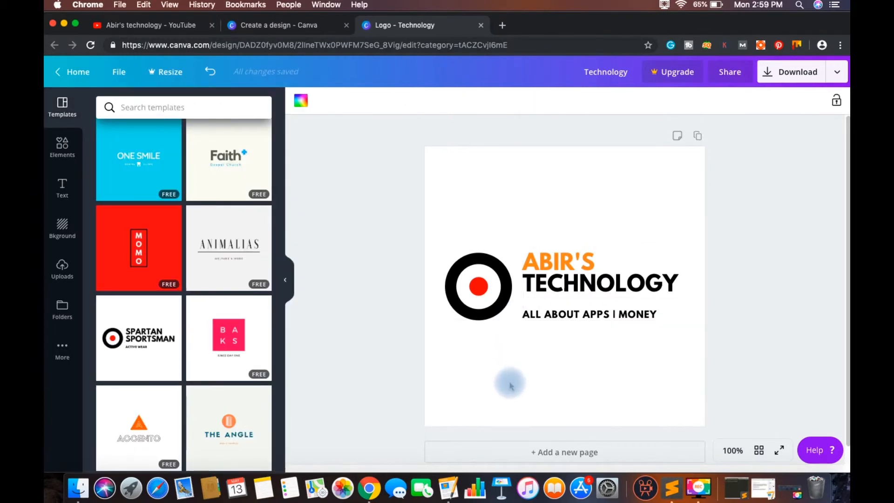
Step: Try yellow-orange, orange, blue, purple, pink and coral red on the icon's outer ring, and return it to black
click(455, 306)
click(301, 100)
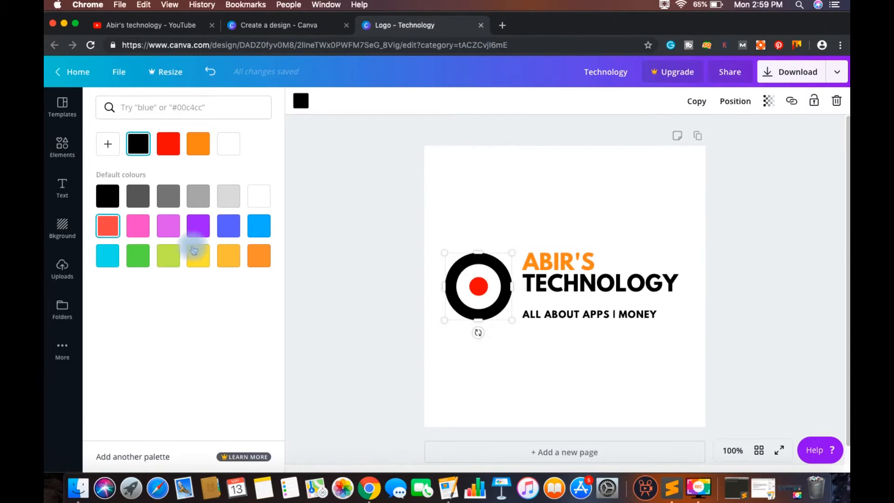
click(223, 255)
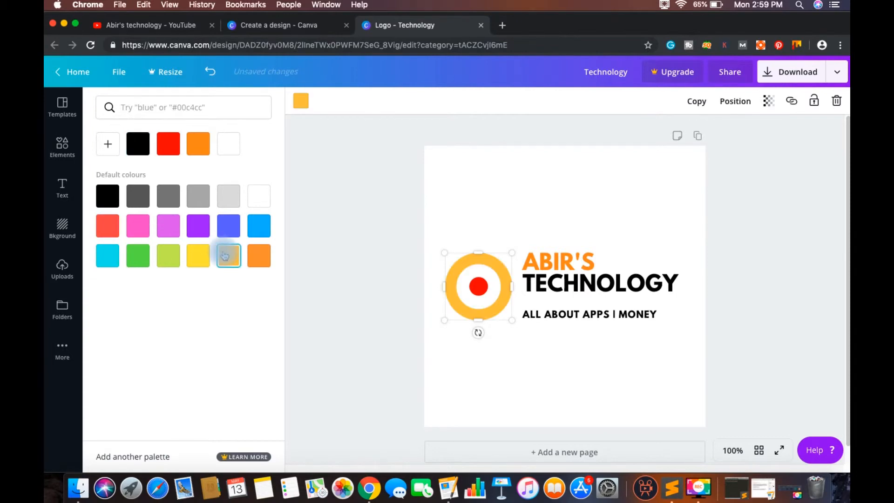
click(254, 259)
click(258, 226)
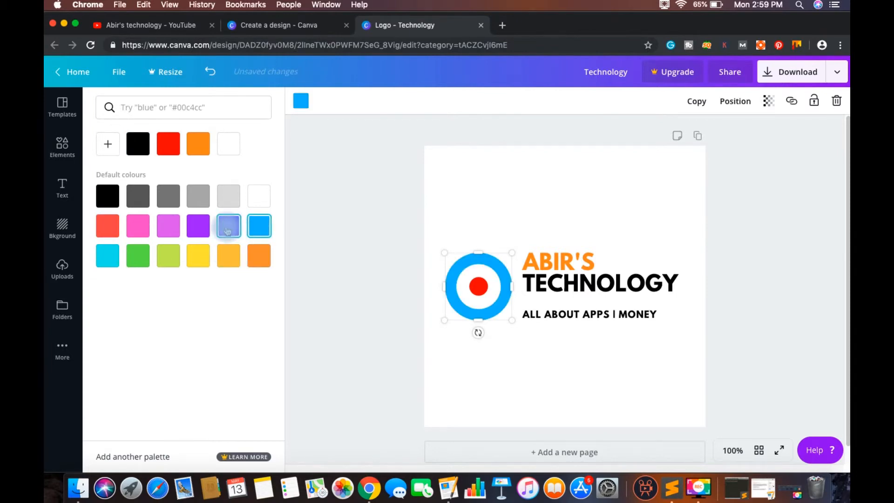
click(227, 231)
click(200, 230)
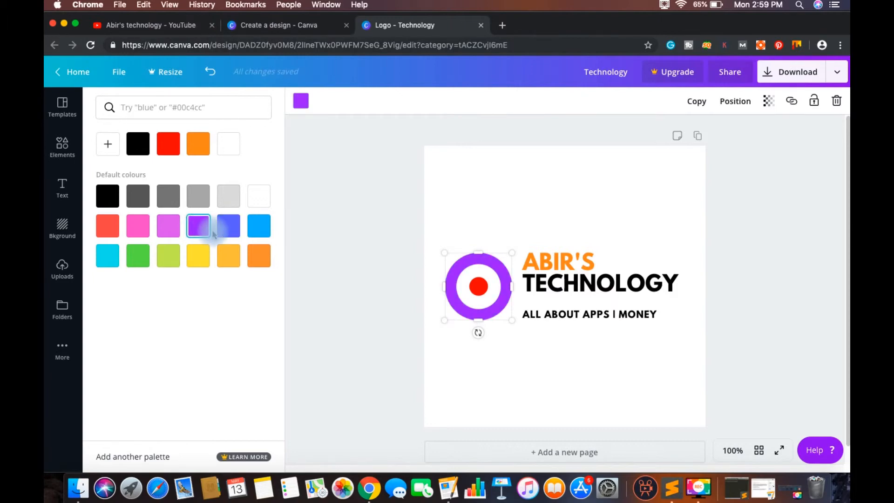
click(169, 226)
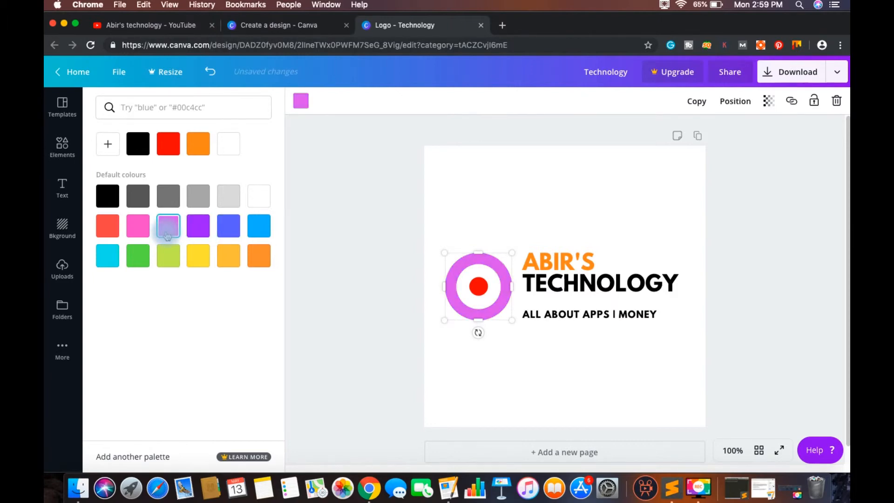
click(103, 232)
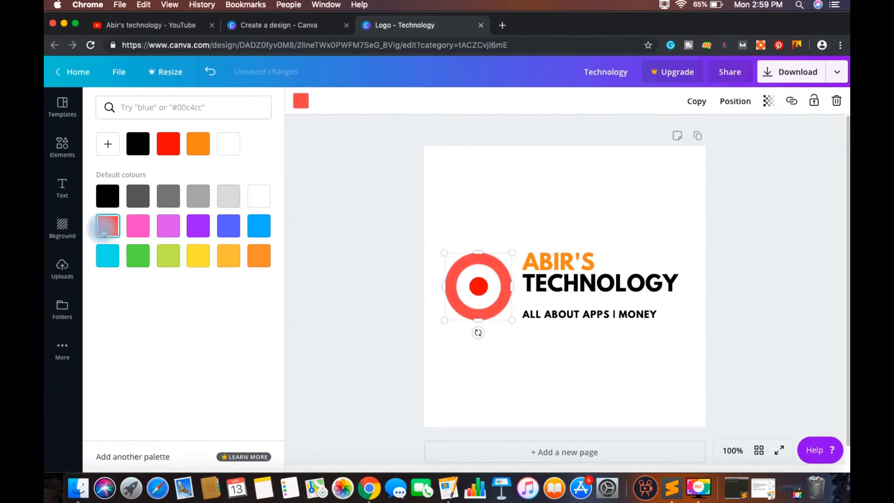
click(109, 205)
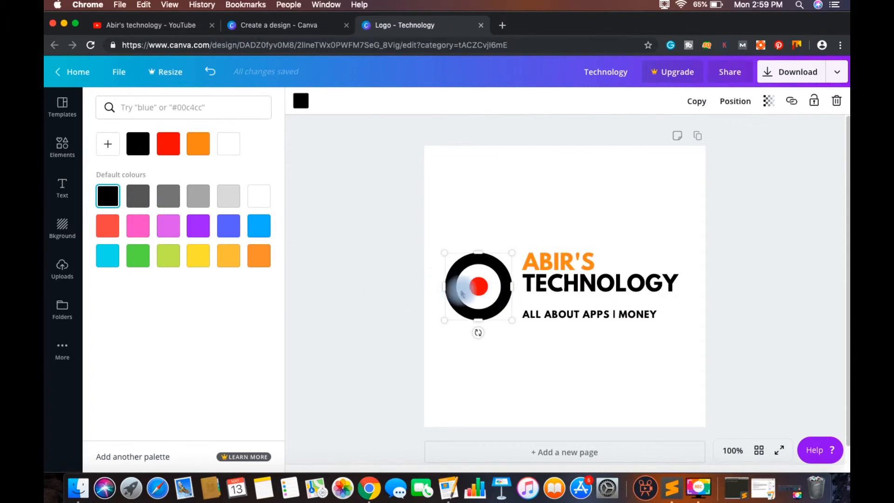
Step: Change the dot at the centre of the target icon to the default orange
click(476, 288)
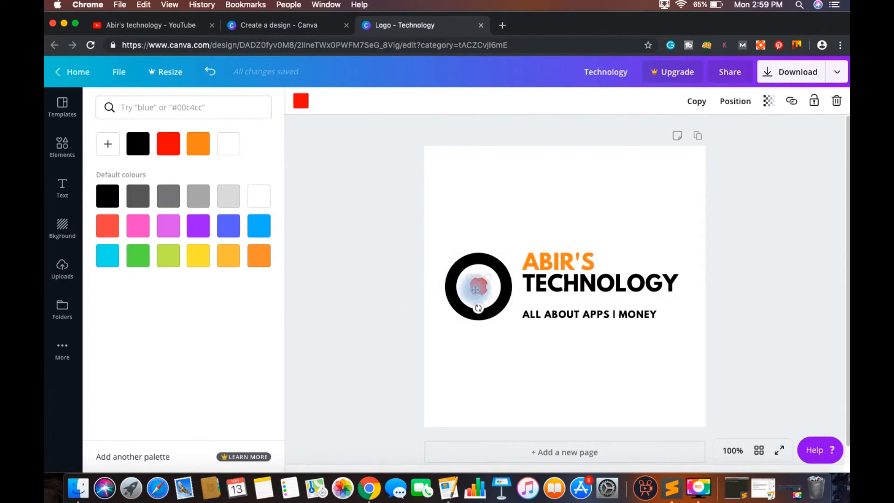
click(260, 257)
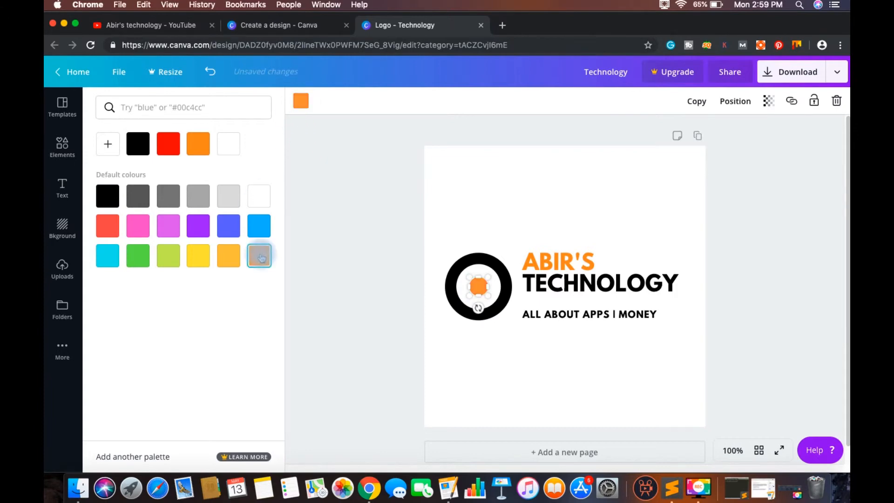
click(480, 212)
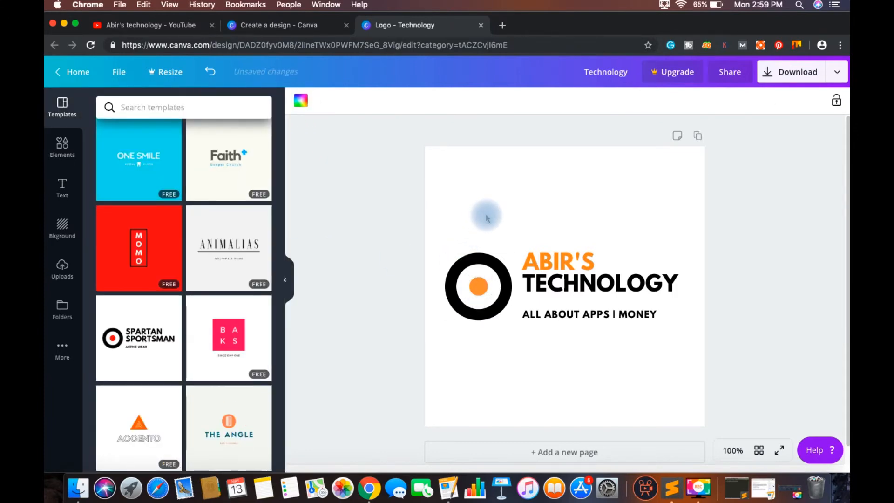
scroll(492, 283, down, 1)
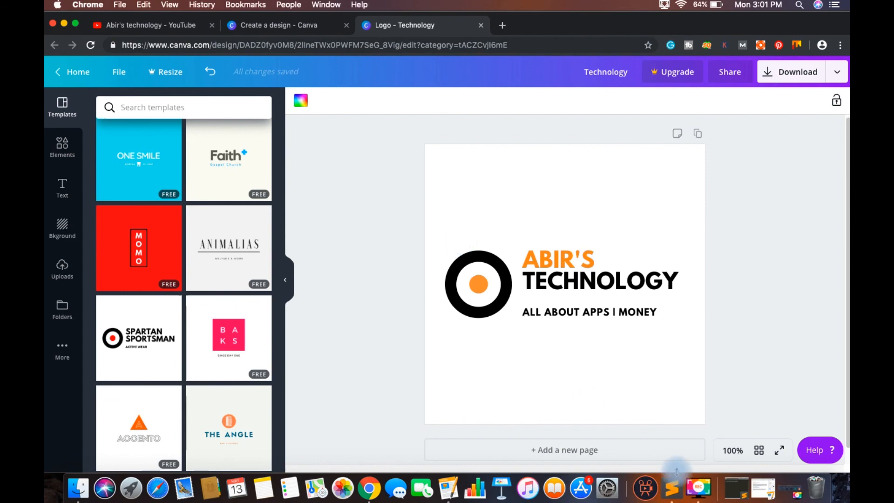
click(699, 488)
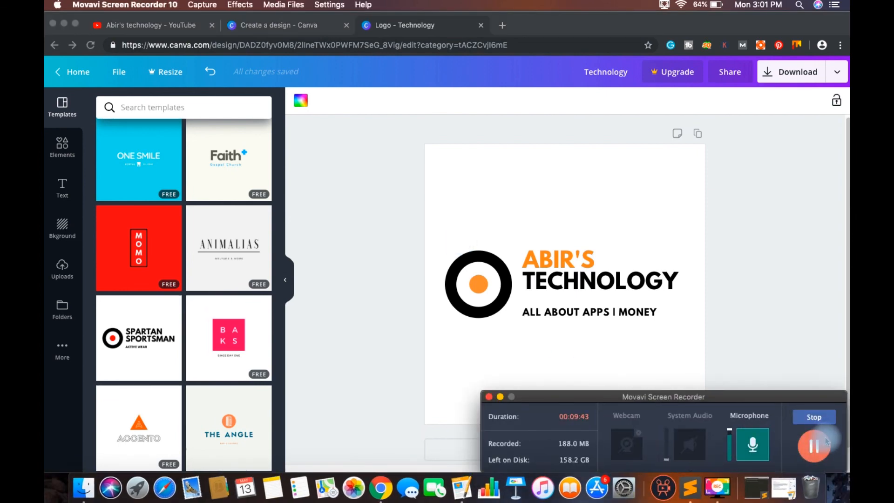